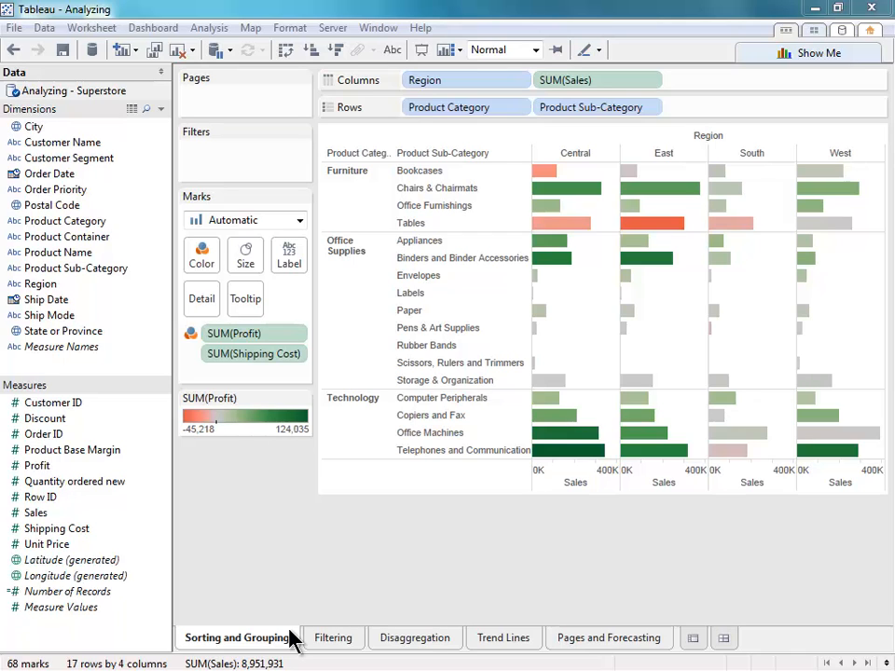
# Create a hierarchy from Product Category and Product Sub-Category with the default name, and add Product Name as its lowest level.
pyautogui.moveTo(114, 267); pyautogui.dragTo(82, 226)
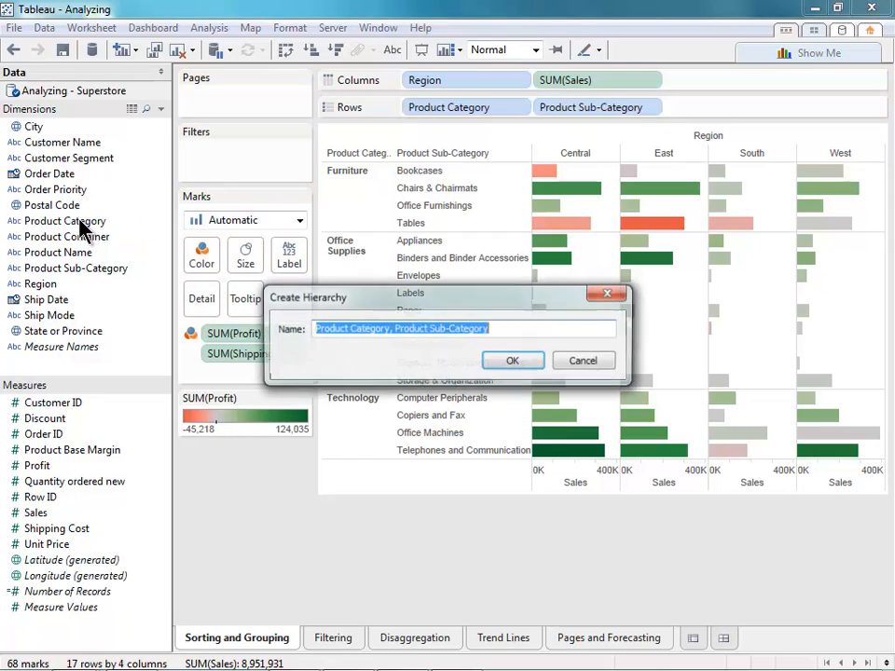
pyautogui.click(500, 365)
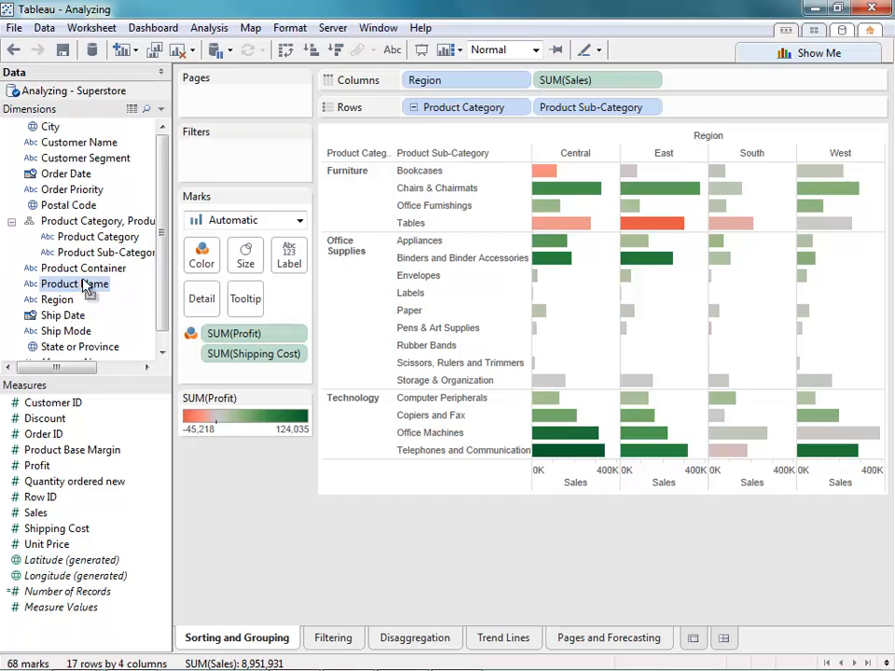
pyautogui.moveTo(84, 289); pyautogui.dragTo(110, 264)
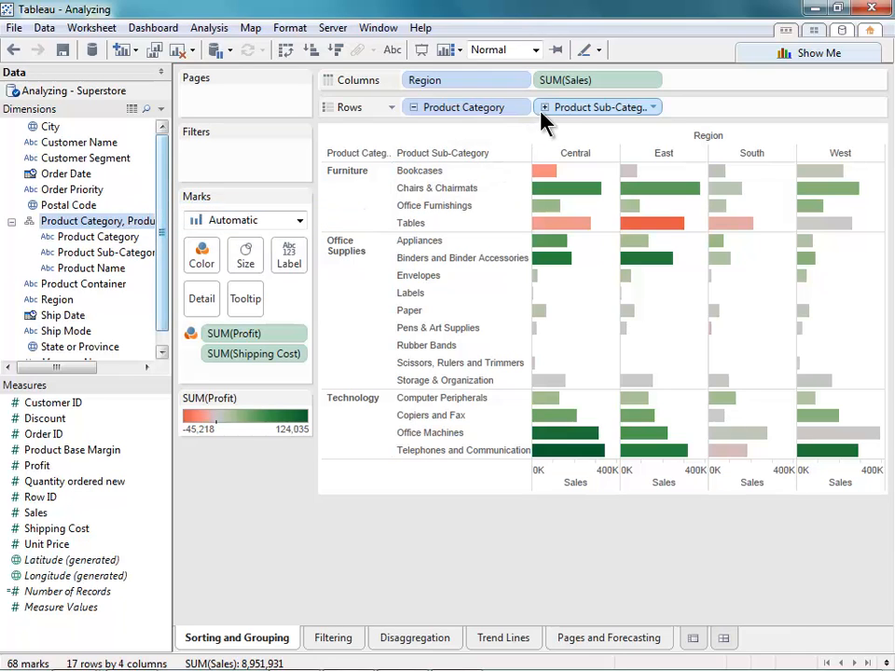
# Collapse and re-expand the Product Category level in the rows, and drill down to Product Name and back up to Product Sub-Category.
pyautogui.click(414, 107)
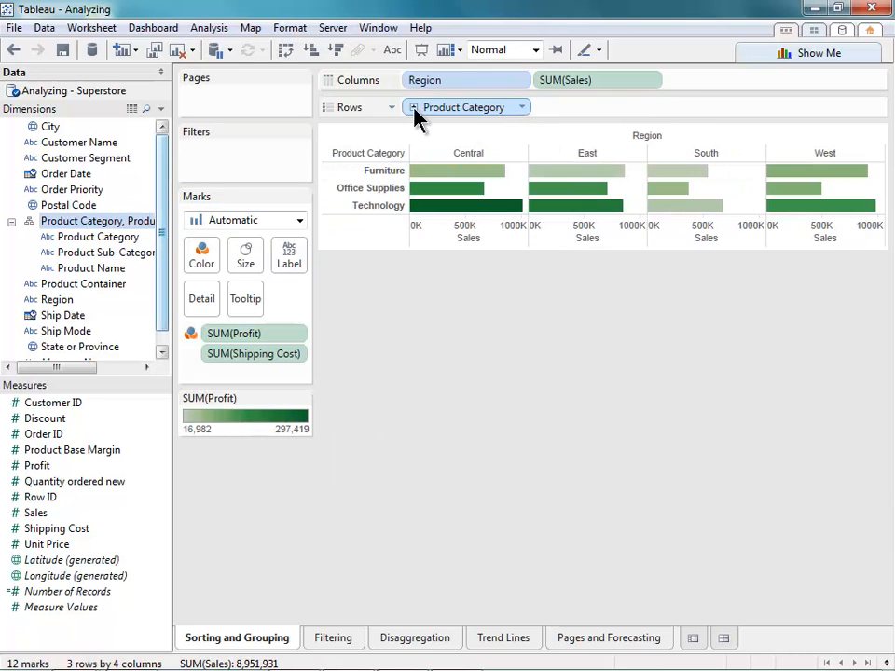
pyautogui.click(413, 107)
pyautogui.click(544, 107)
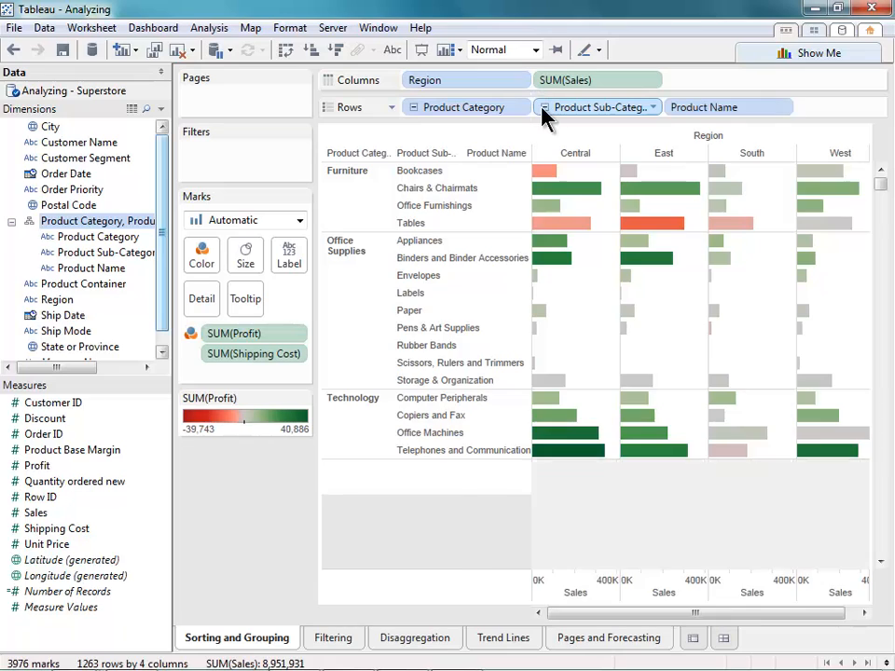
pyautogui.click(544, 107)
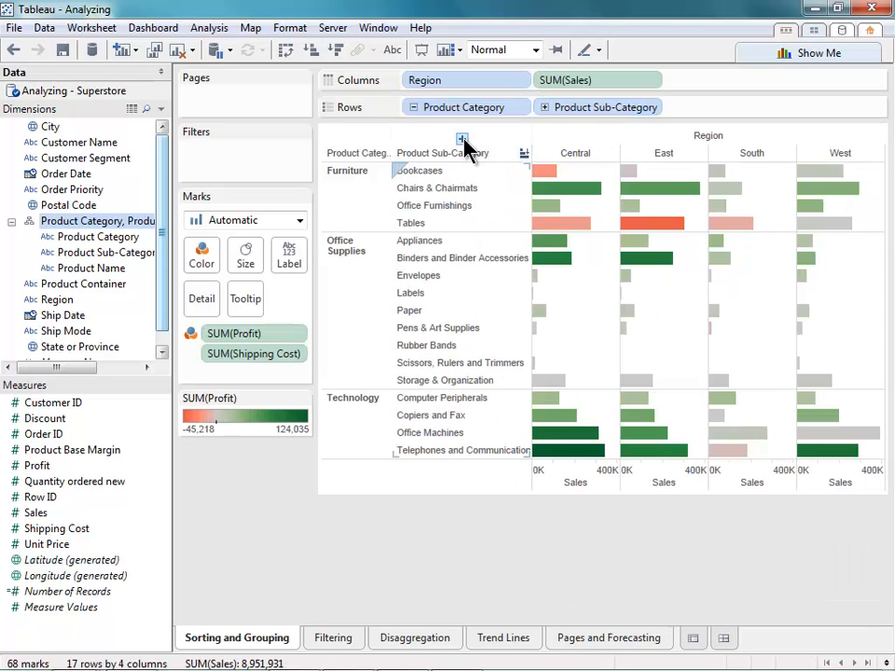
pyautogui.click(462, 139)
pyautogui.click(425, 138)
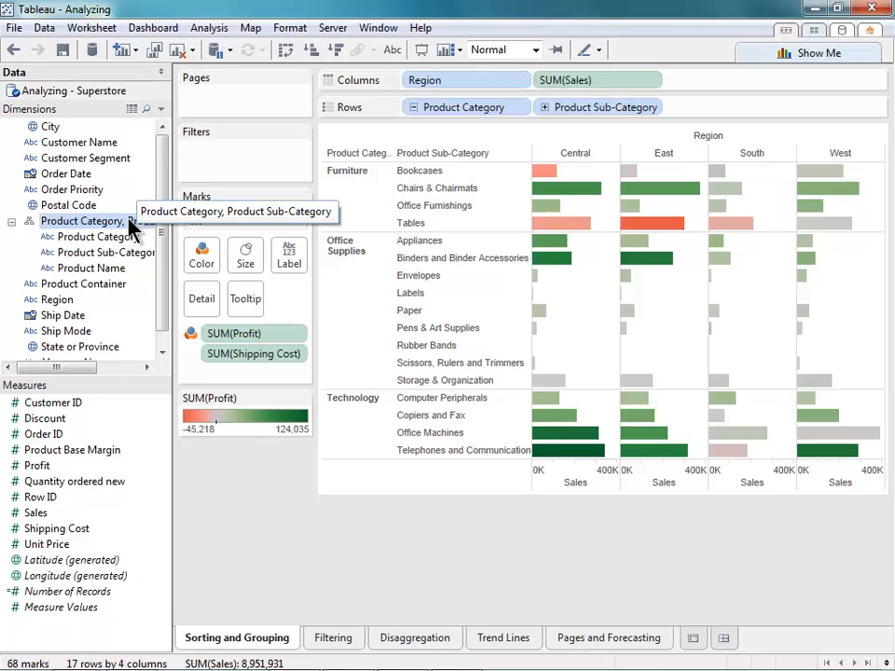
pyautogui.rightClick(82, 206)
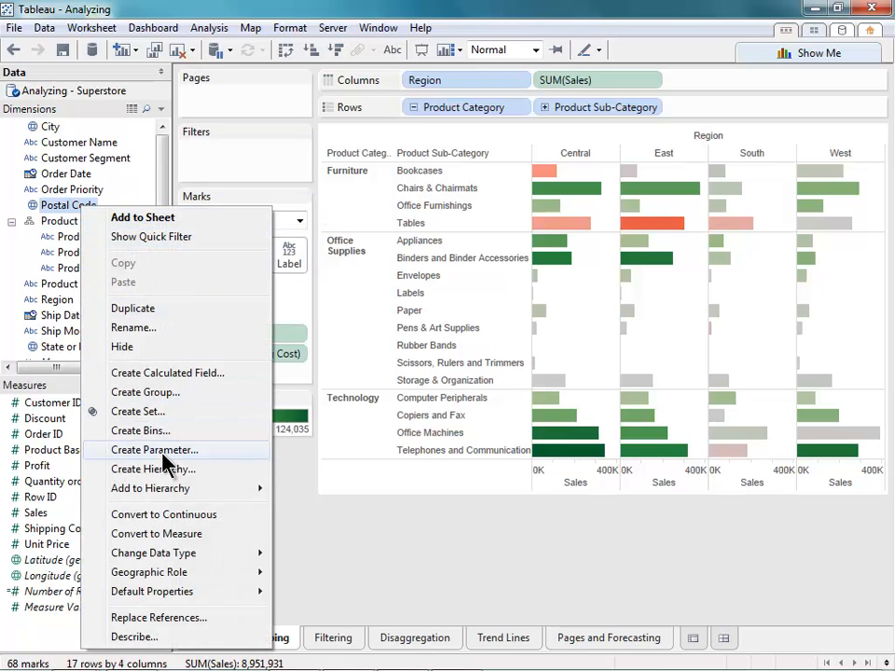
pyautogui.moveTo(207, 487)
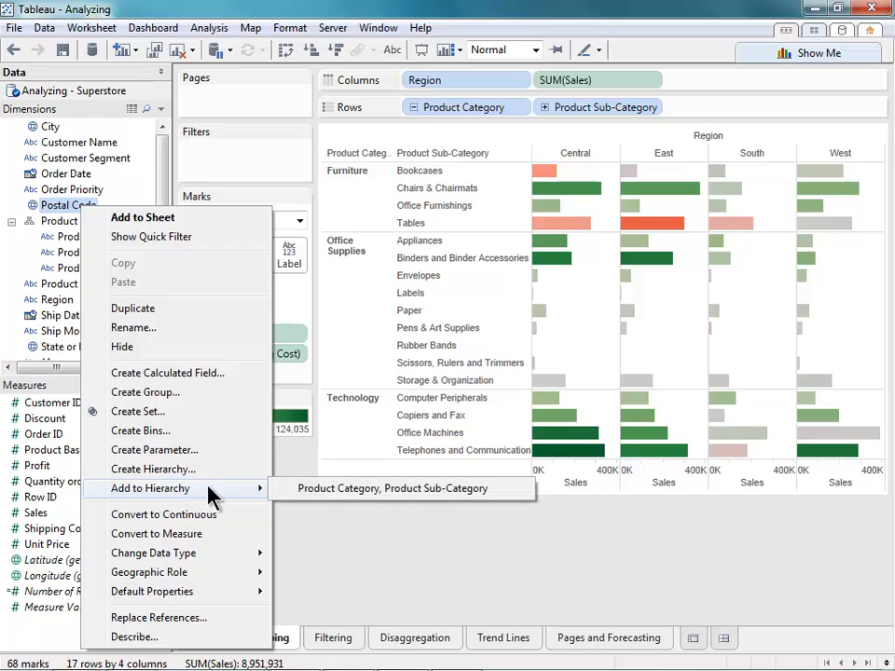
pyautogui.click(310, 488)
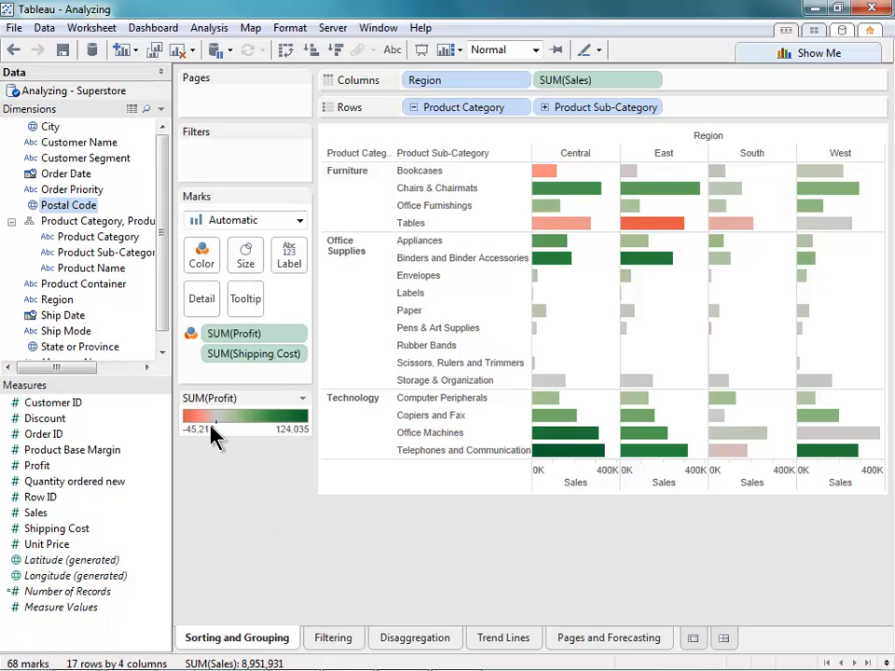
pyautogui.rightClick(93, 225)
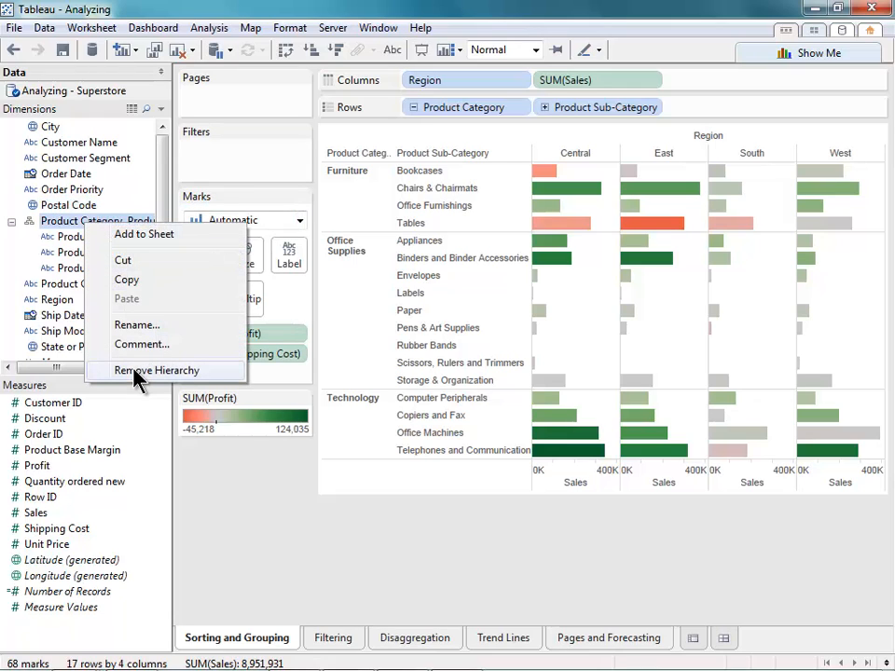
pyautogui.click(207, 452)
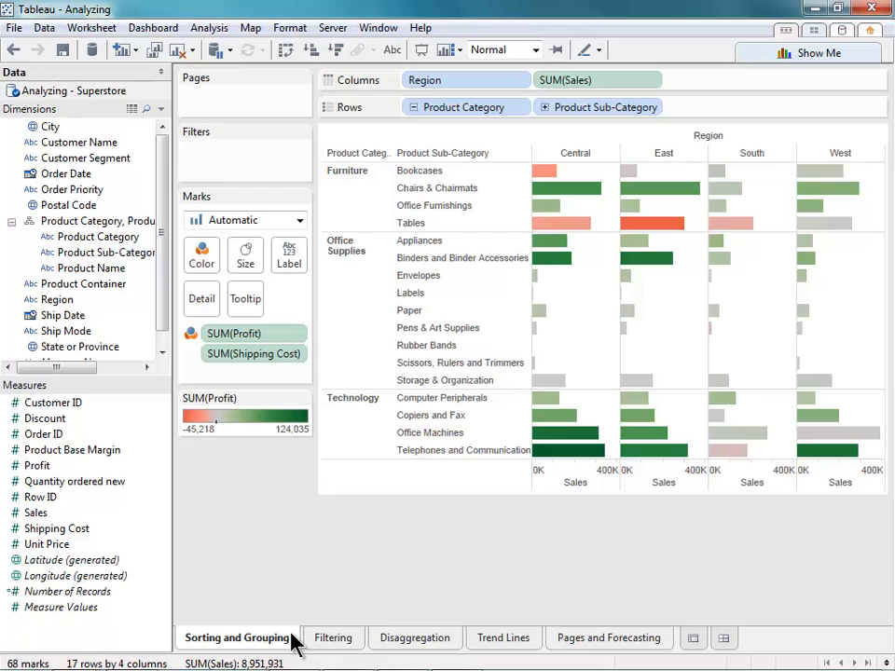
# Sort the product sub-categories by sales in descending order and move the West region column ahead of Central.
pyautogui.click(313, 52)
pyautogui.click(333, 52)
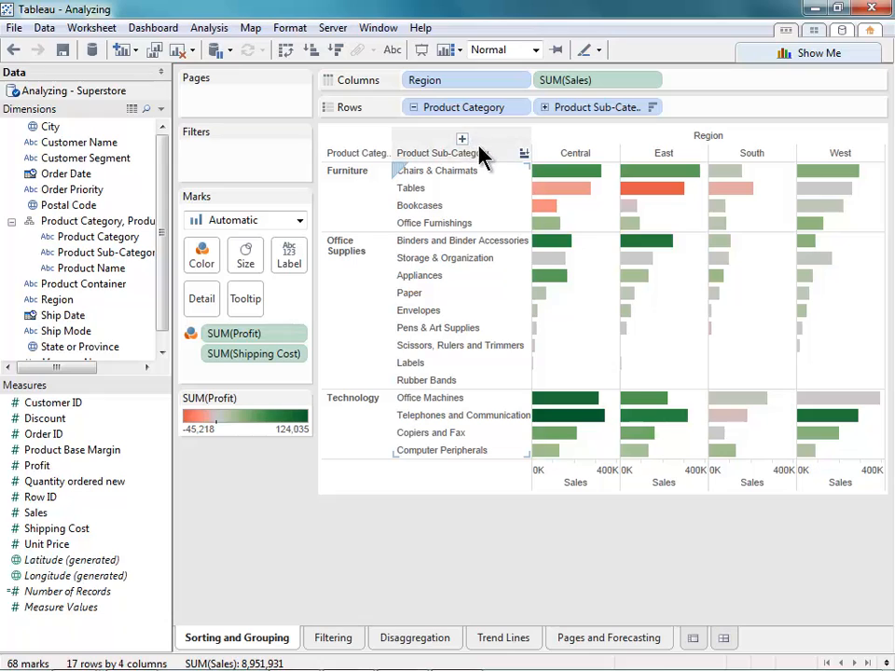
pyautogui.click(561, 155)
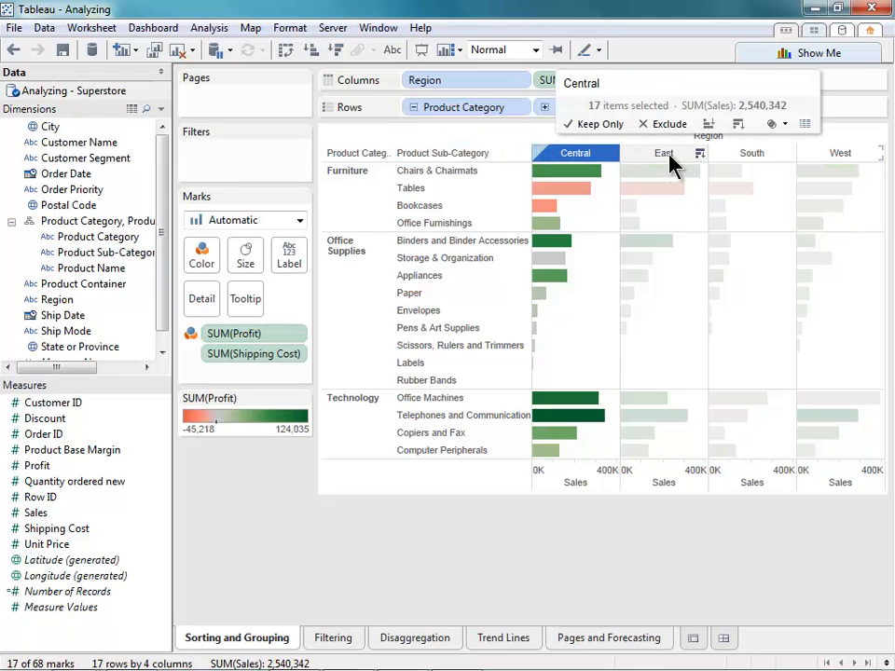
pyautogui.click(837, 157)
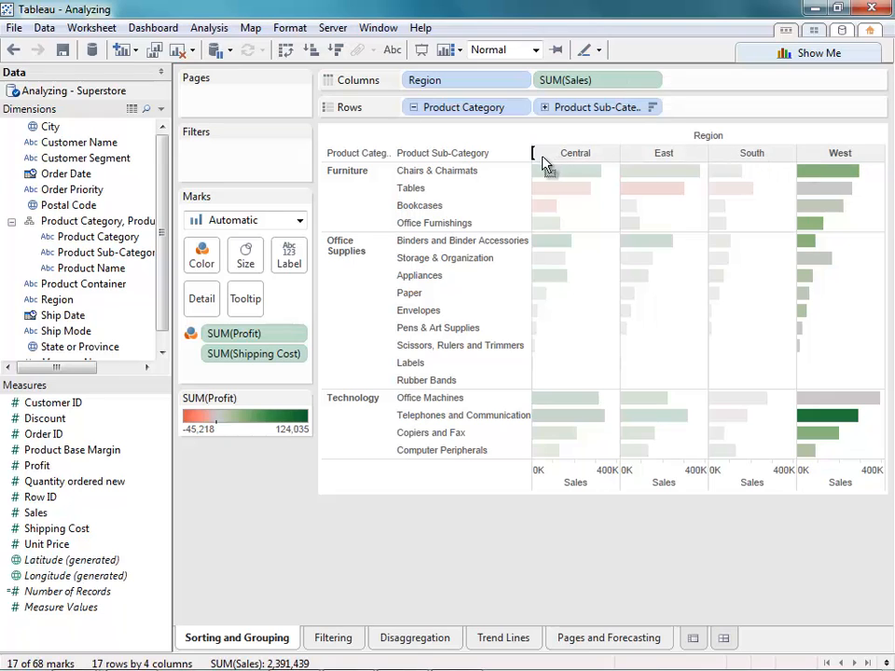
pyautogui.moveTo(537, 160); pyautogui.dragTo(536, 158)
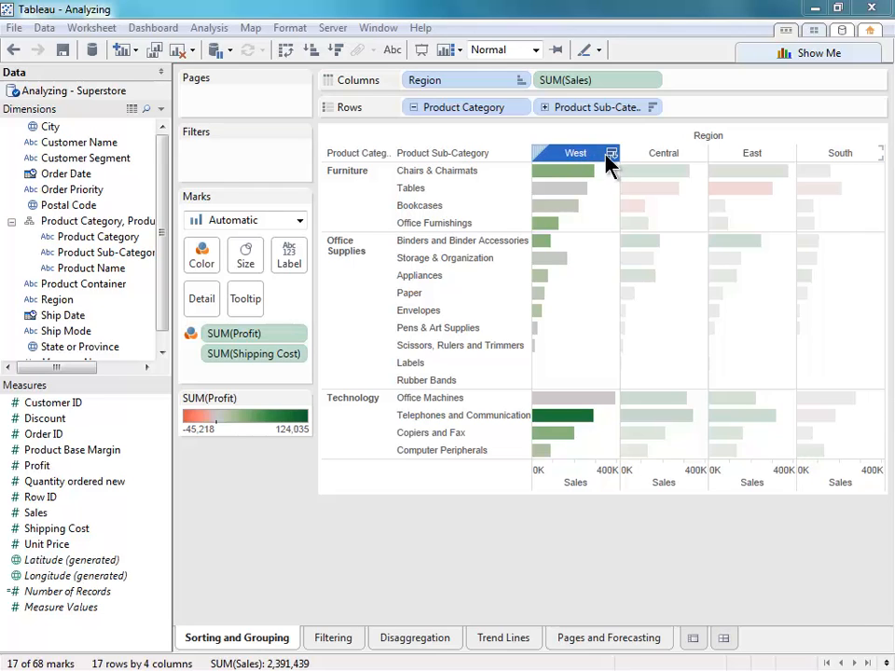
pyautogui.moveTo(610, 163)
# Examine the Product Sub-Category sort settings and the fields available to sort by, keeping descending by sum of Sales.
pyautogui.click(656, 107)
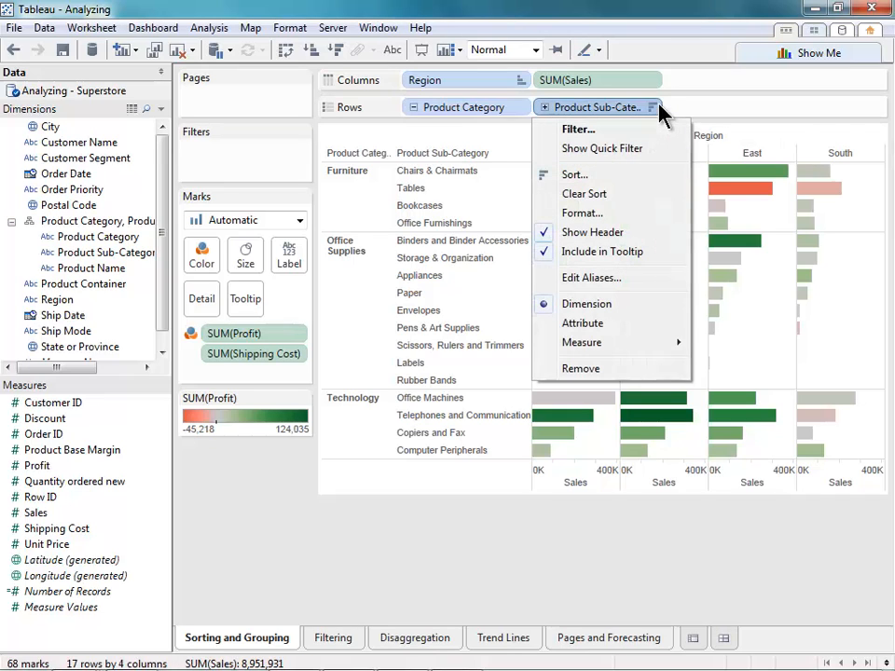
pyautogui.click(647, 174)
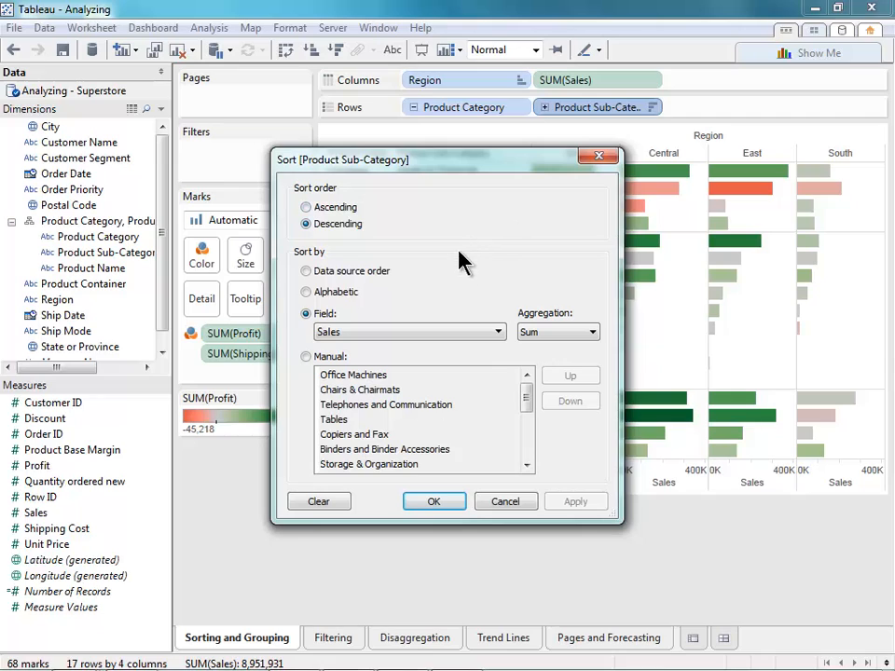
pyautogui.click(492, 331)
pyautogui.moveTo(500, 396); pyautogui.dragTo(499, 457)
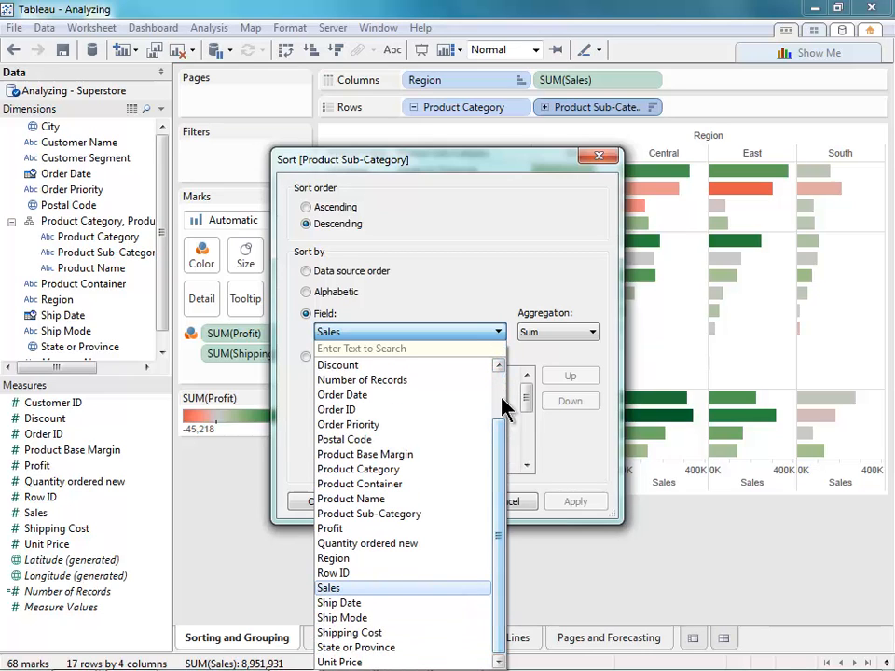
pyautogui.click(499, 308)
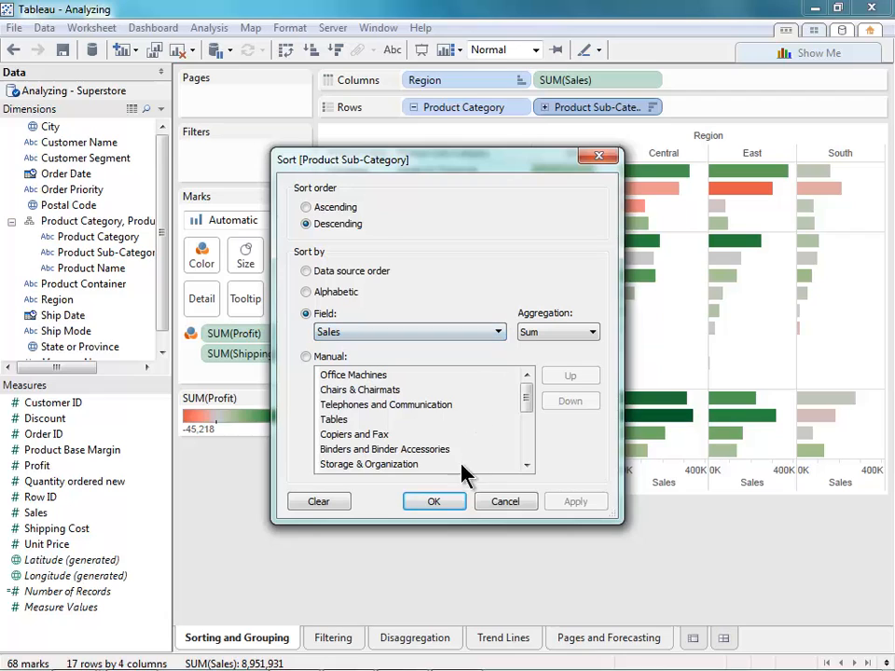
pyautogui.click(457, 504)
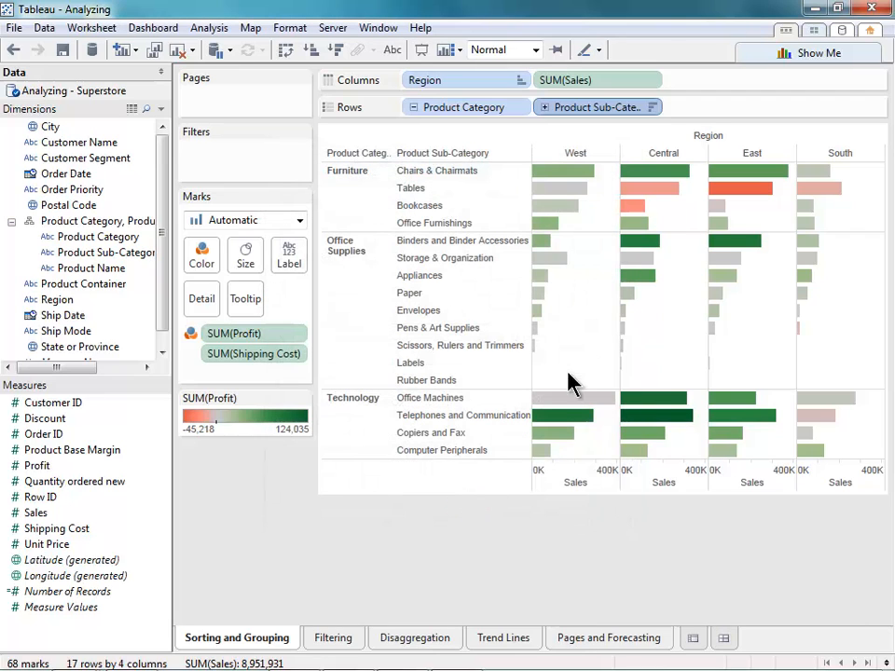
# Clear the sort on Product Sub-Category and undo the clearing.
pyautogui.click(653, 109)
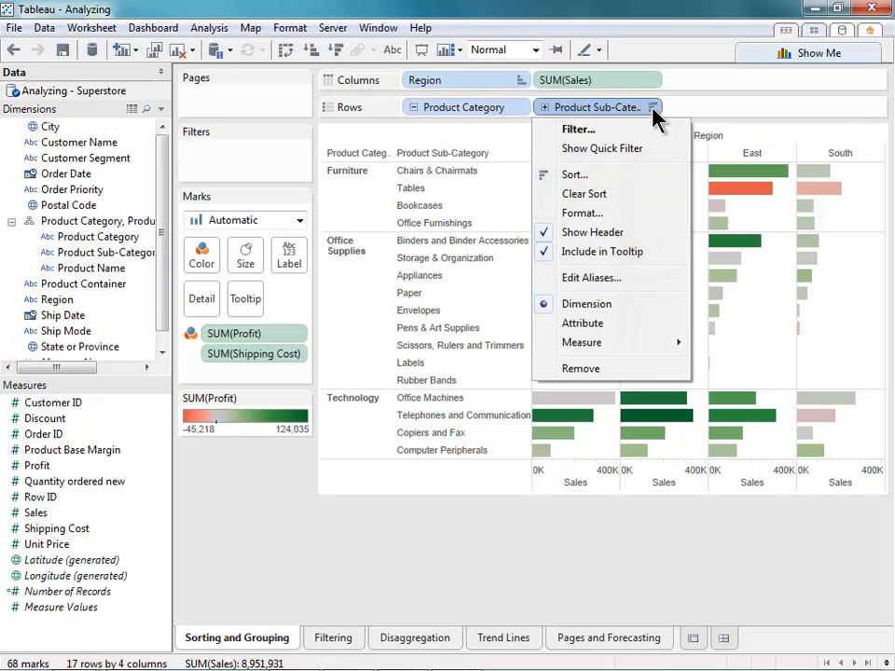
pyautogui.click(650, 195)
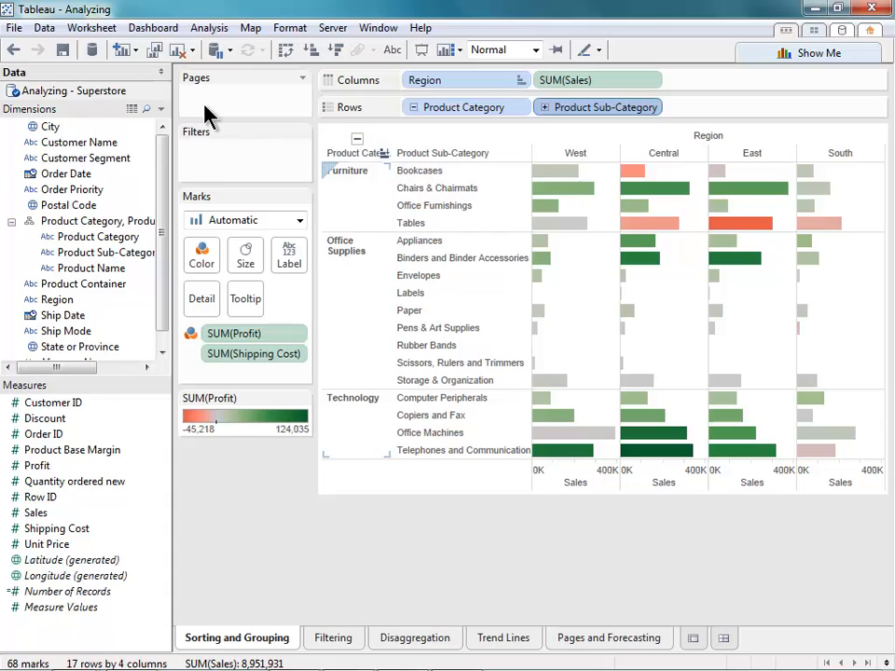
pyautogui.click(14, 52)
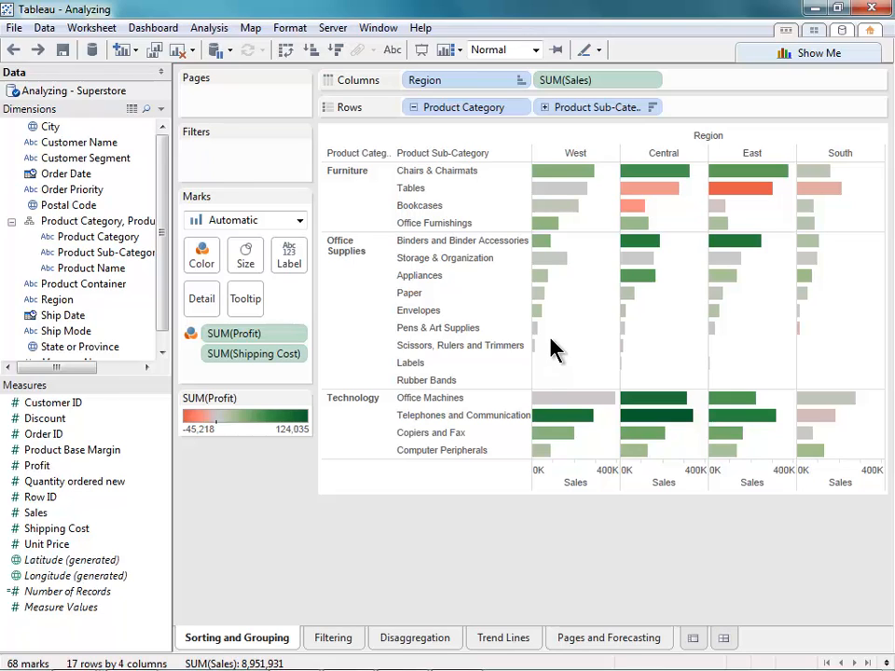
# Group the sub-categories Pens & Art Supplies, Scissors, Rulers and Trimmers, Labels, and Rubber Bands under Office Supplies.
pyautogui.click(460, 334)
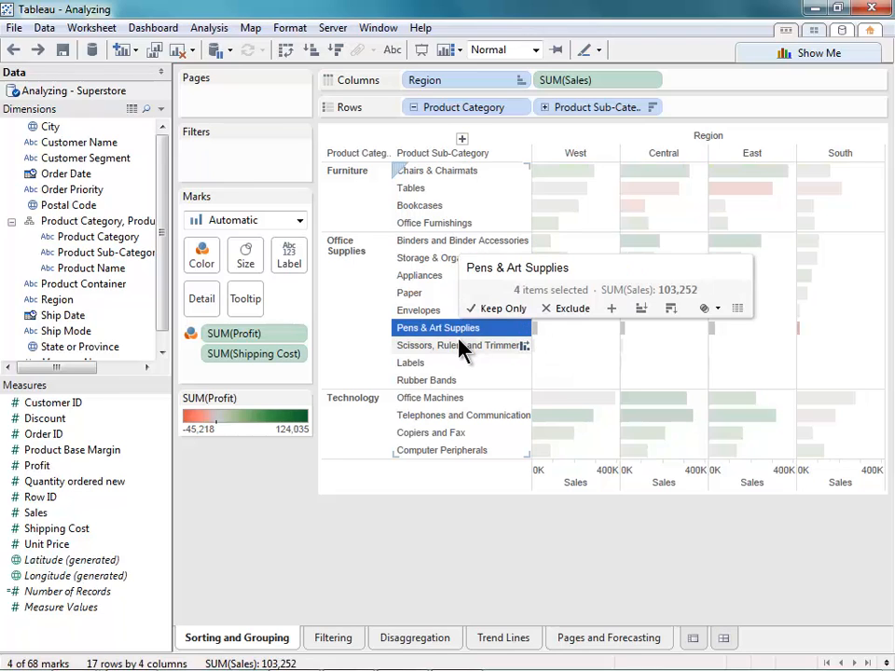
pyautogui.moveTo(463, 352); pyautogui.dragTo(450, 387)
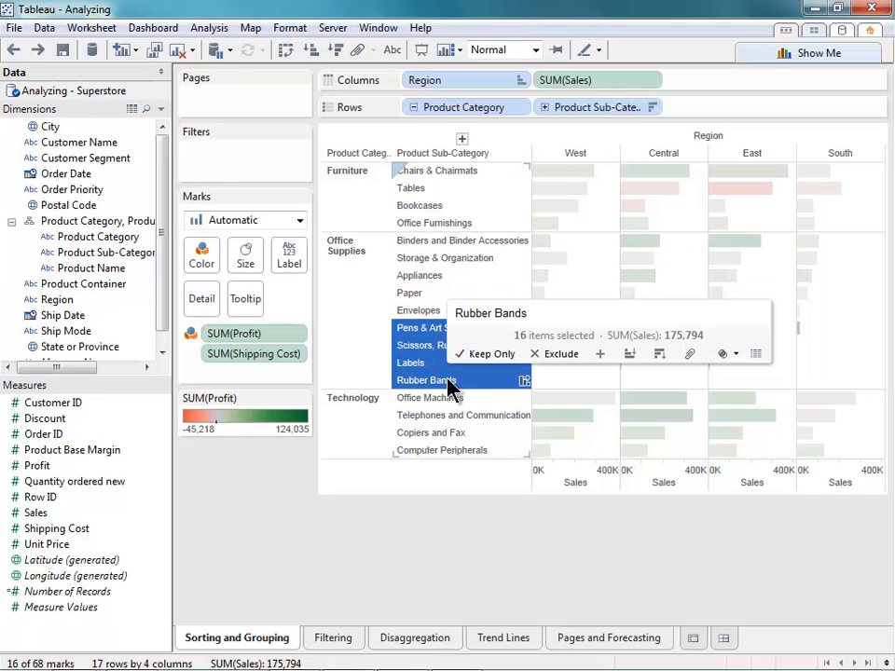
pyautogui.moveTo(416, 334)
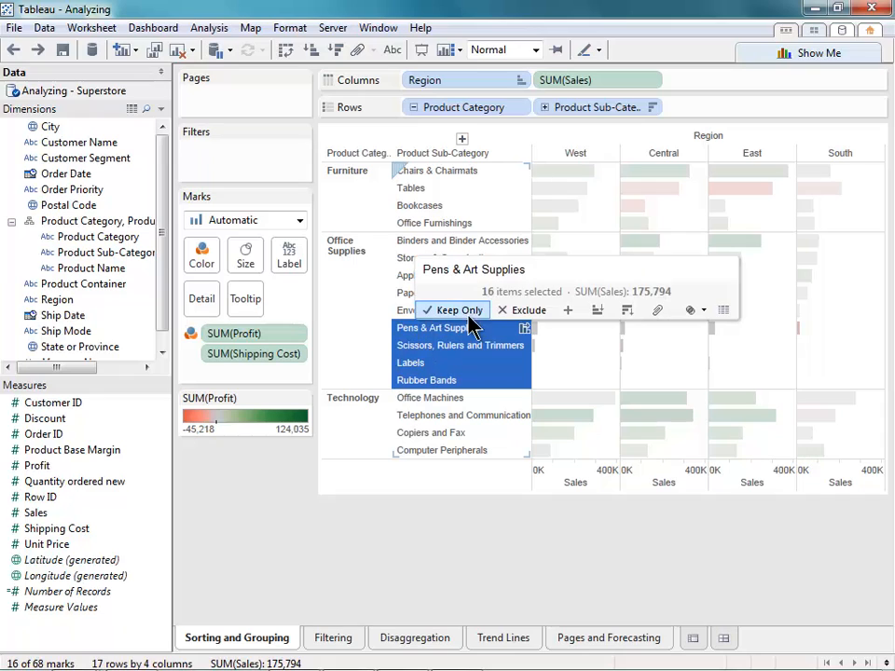
pyautogui.click(652, 313)
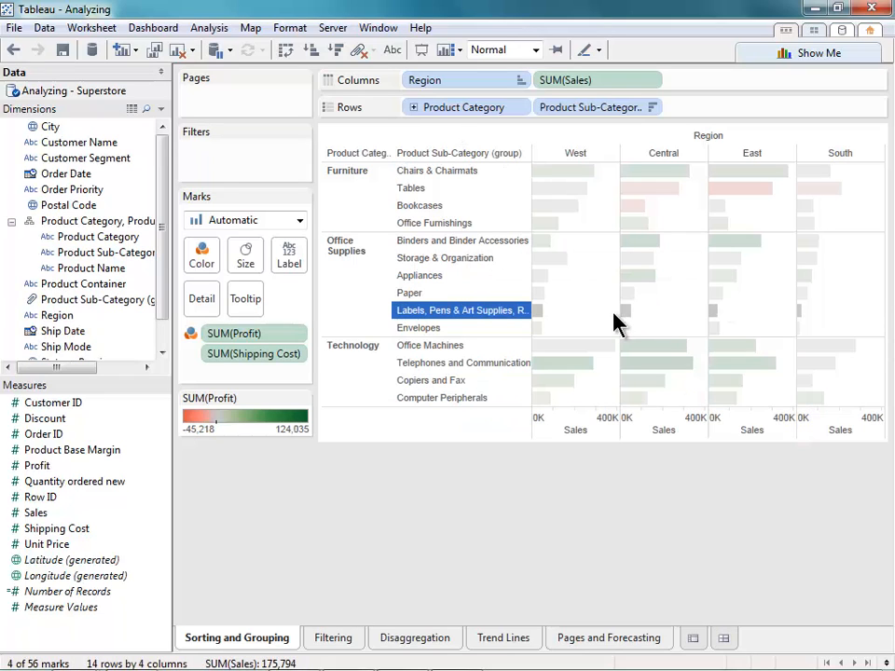
# Change the alias of the grouped office supplies row to "Small Office Items".
pyautogui.rightClick(495, 315)
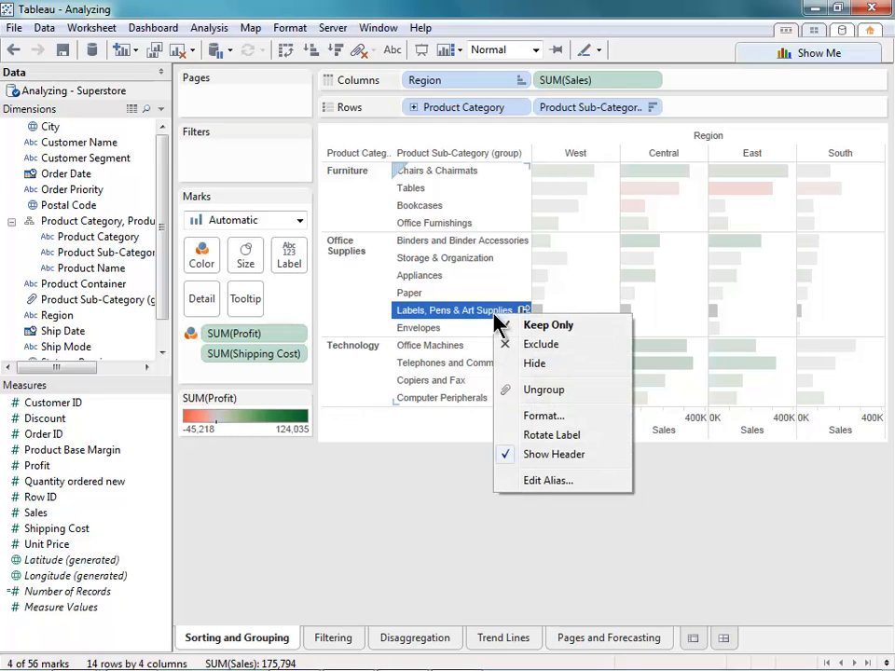
pyautogui.click(545, 480)
pyautogui.write('Small')
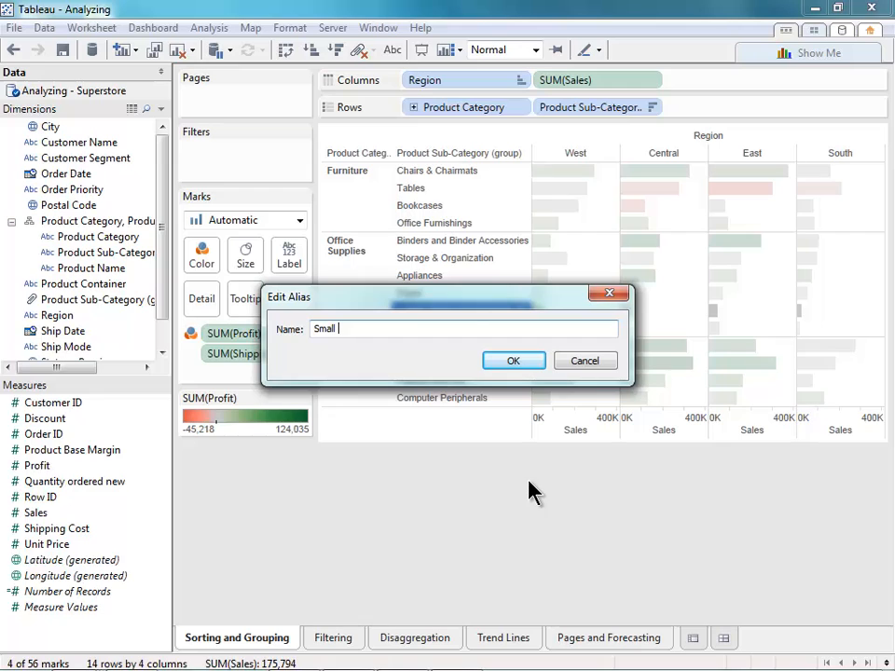
pyautogui.write(' Office item')
pyautogui.press('BackSpace')
pyautogui.press('BackSpace')
pyautogui.press('BackSpace')
pyautogui.press('BackSpace')
pyautogui.write('Items')
pyautogui.press('Return')
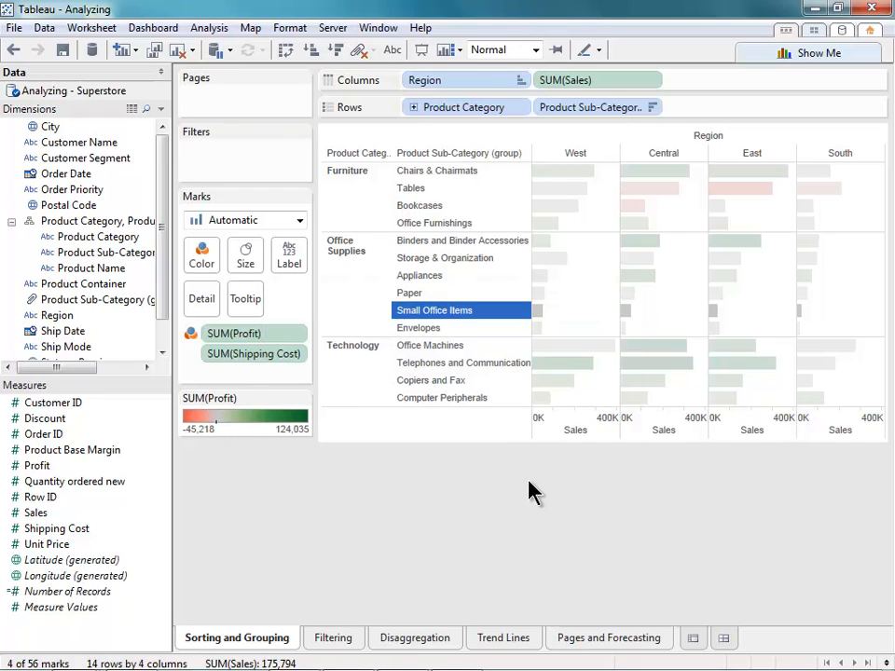
# Edit the Product Sub-Category group so that Envelopes is also a member of Small Office Items.
pyautogui.moveTo(494, 321)
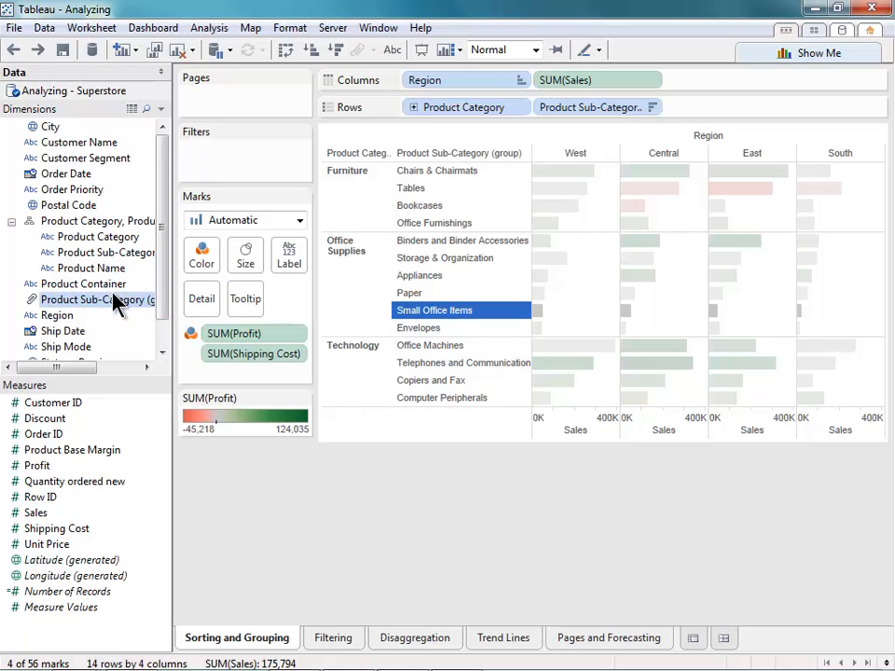
pyautogui.rightClick(112, 297)
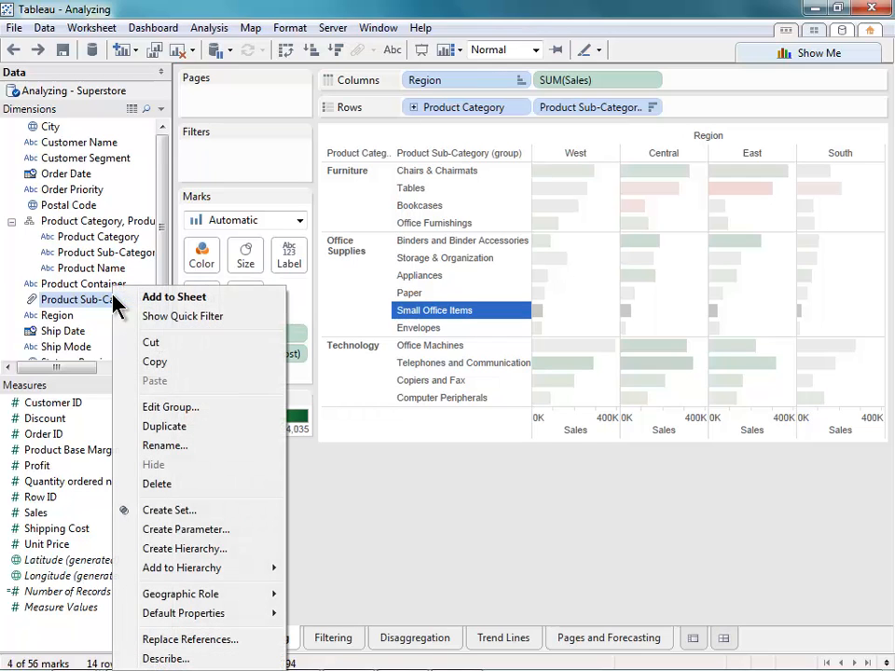
pyautogui.click(173, 409)
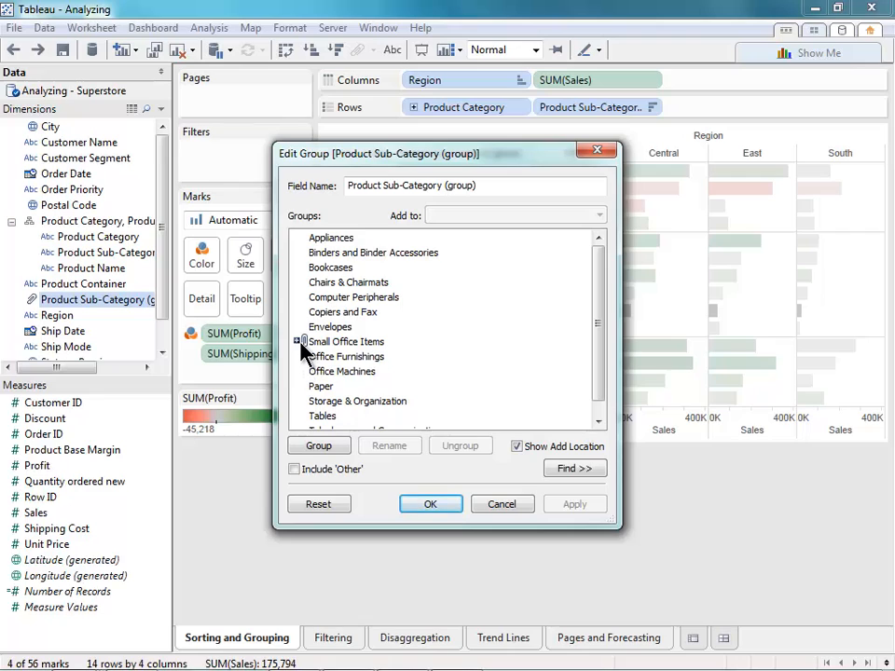
pyautogui.click(298, 341)
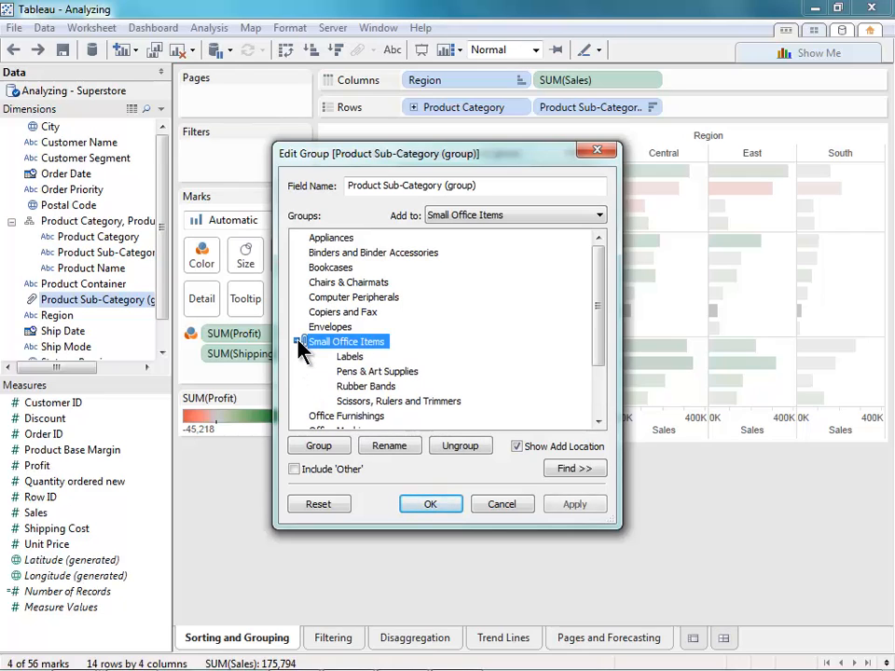
pyautogui.click(341, 328)
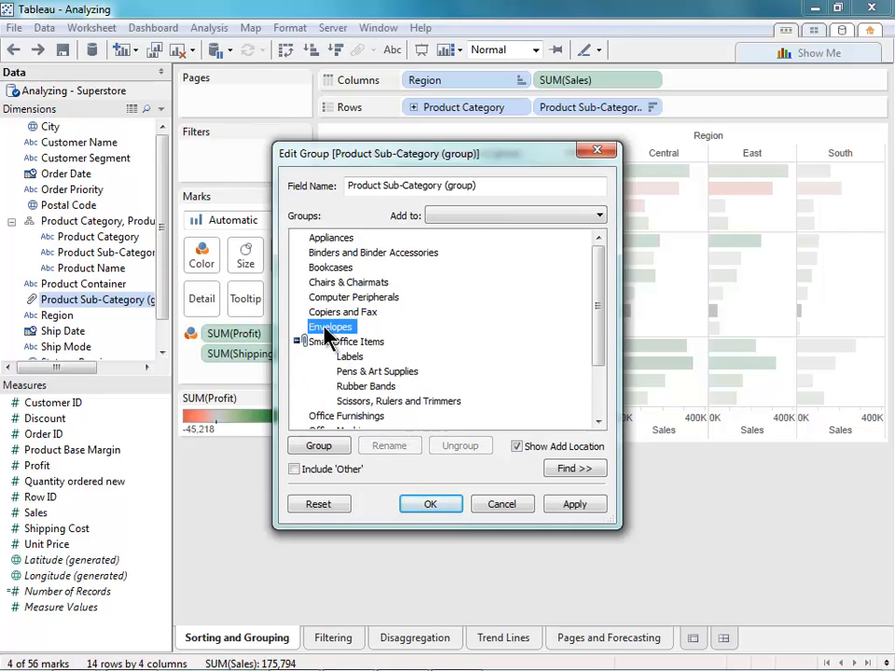
pyautogui.moveTo(328, 337); pyautogui.dragTo(371, 388)
pyautogui.click(416, 502)
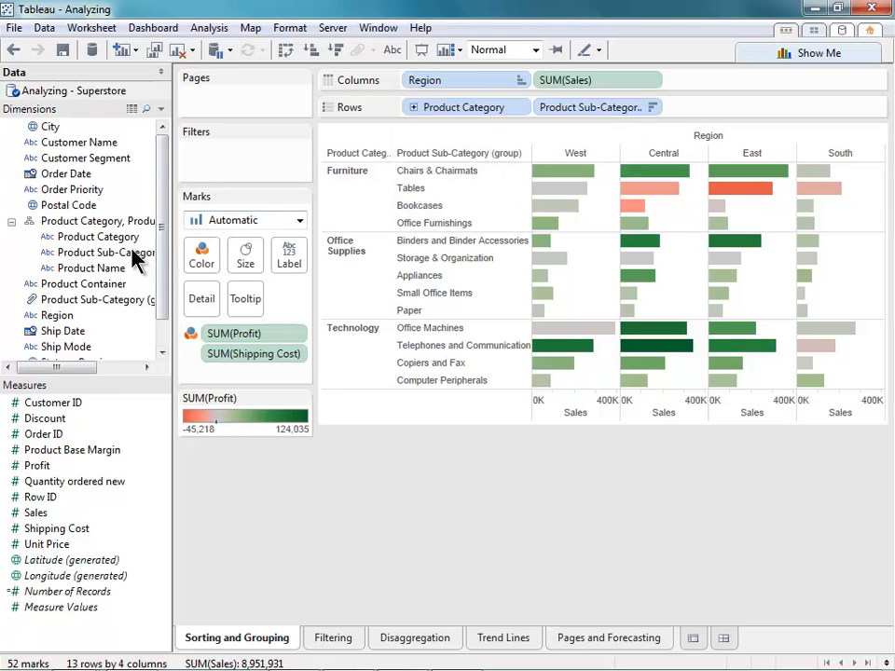
# Replace Product Sub-Category in the product hierarchy with the grouped Product Sub-Category field.
pyautogui.moveTo(98, 303); pyautogui.dragTo(94, 215)
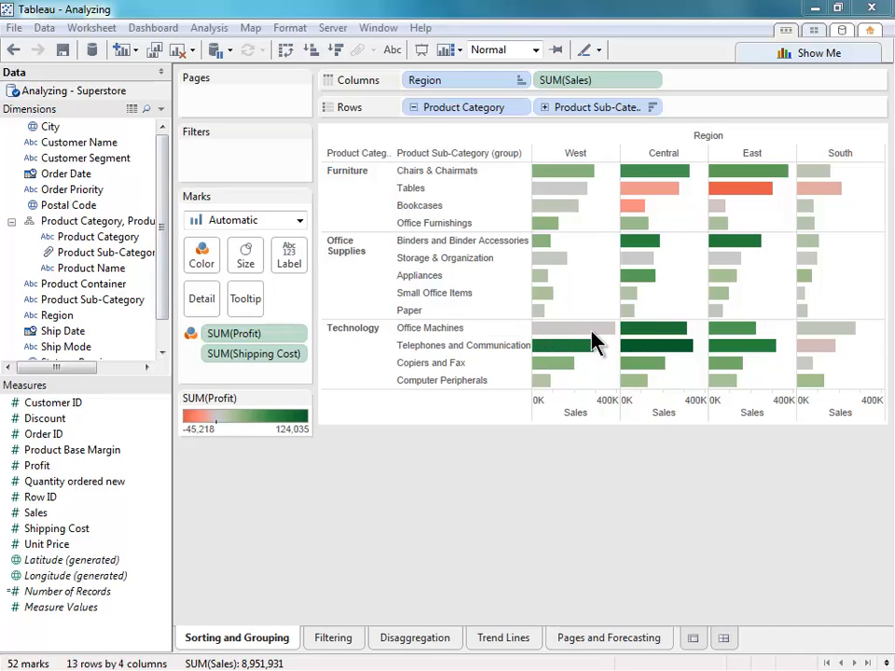
pyautogui.moveTo(592, 334)
# On the Filtering sheet, show a quick filter for the sum of Profit and set its upper limit to 0.
pyautogui.click(314, 642)
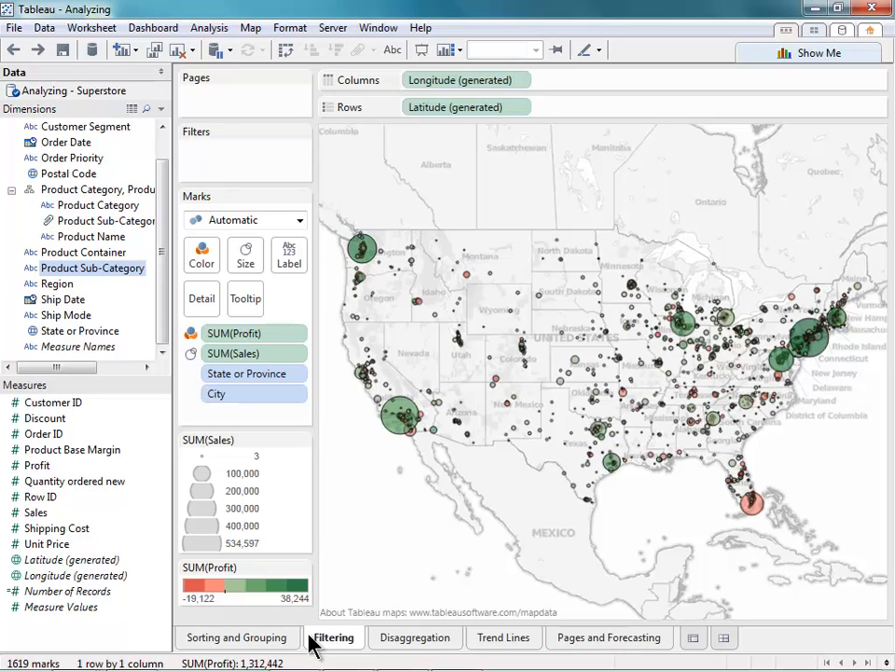
pyautogui.rightClick(306, 342)
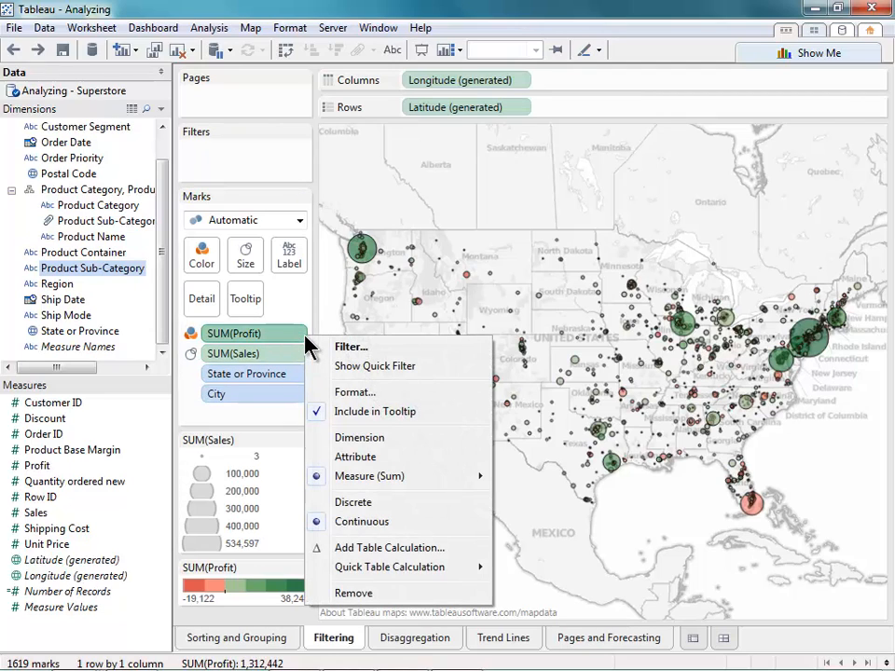
pyautogui.click(395, 371)
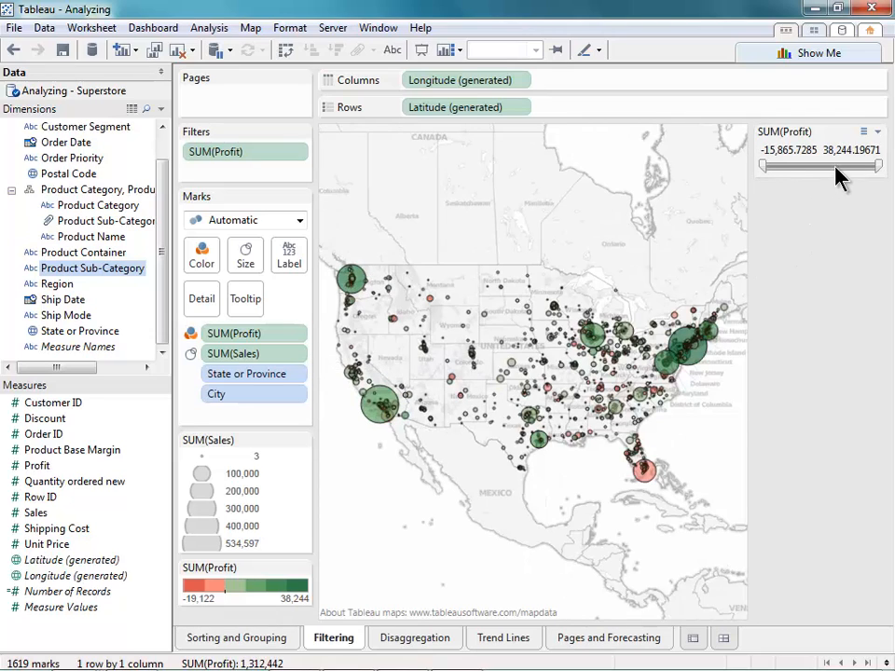
pyautogui.moveTo(878, 166); pyautogui.dragTo(809, 166)
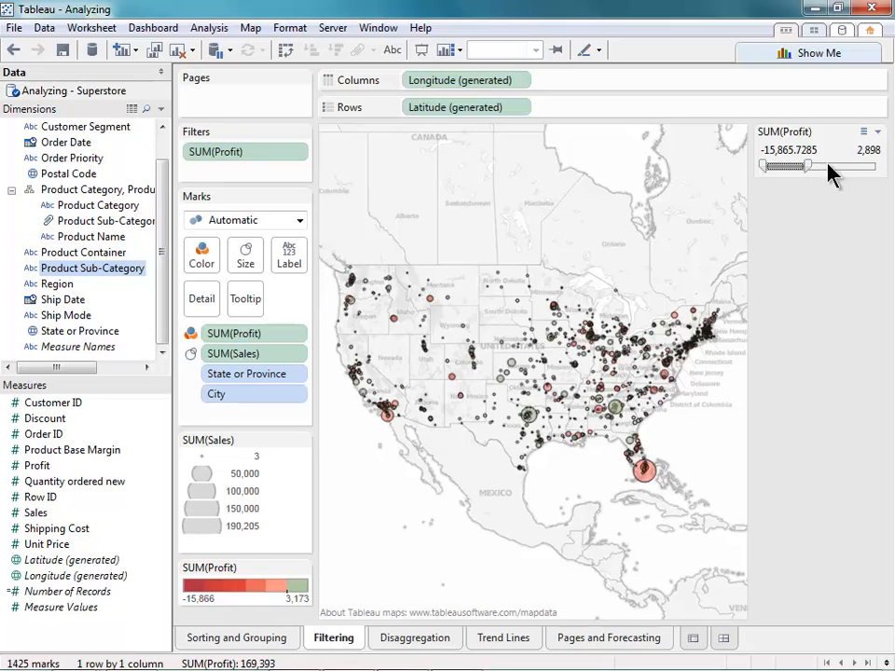
pyautogui.click(851, 156)
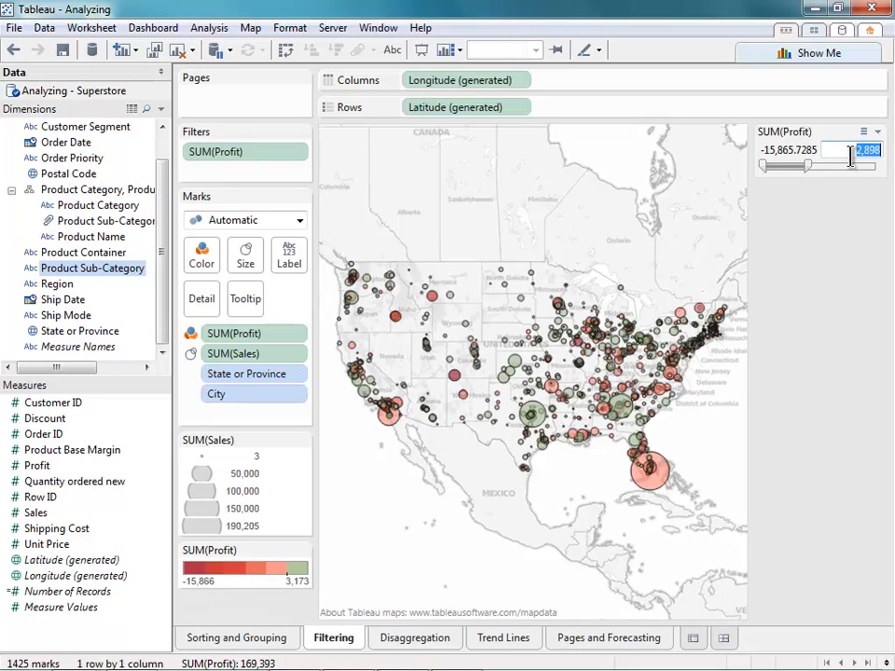
pyautogui.write('0')
pyautogui.press('Return')
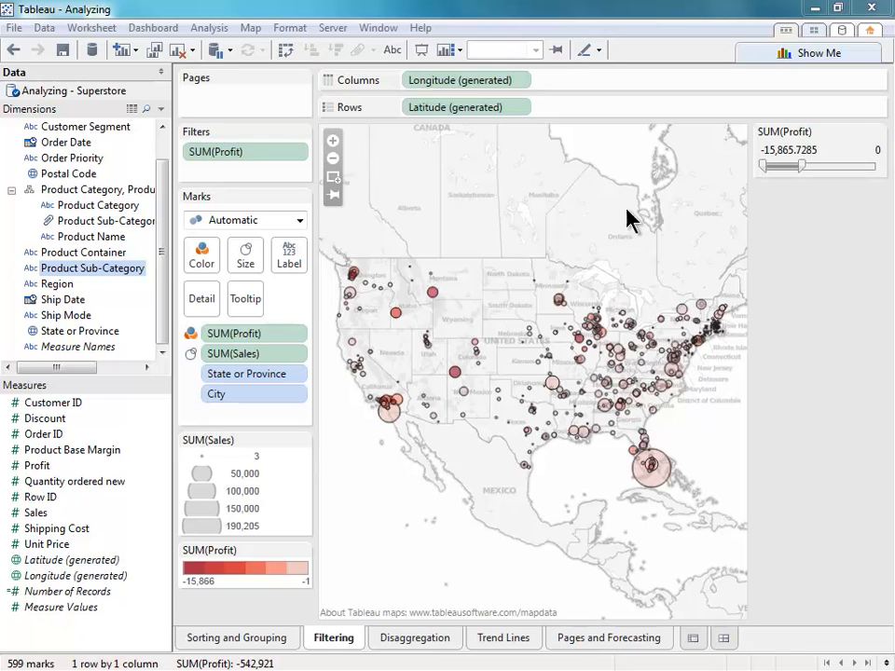
# Show a quick filter for Product Sub-Category and restrict it to Office Machines only.
pyautogui.rightClick(117, 278)
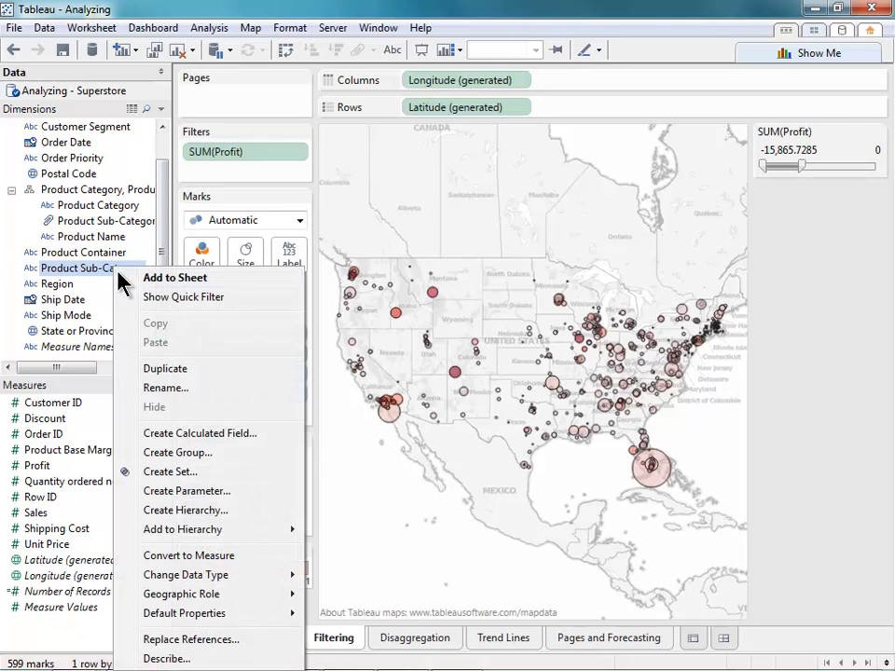
pyautogui.click(142, 298)
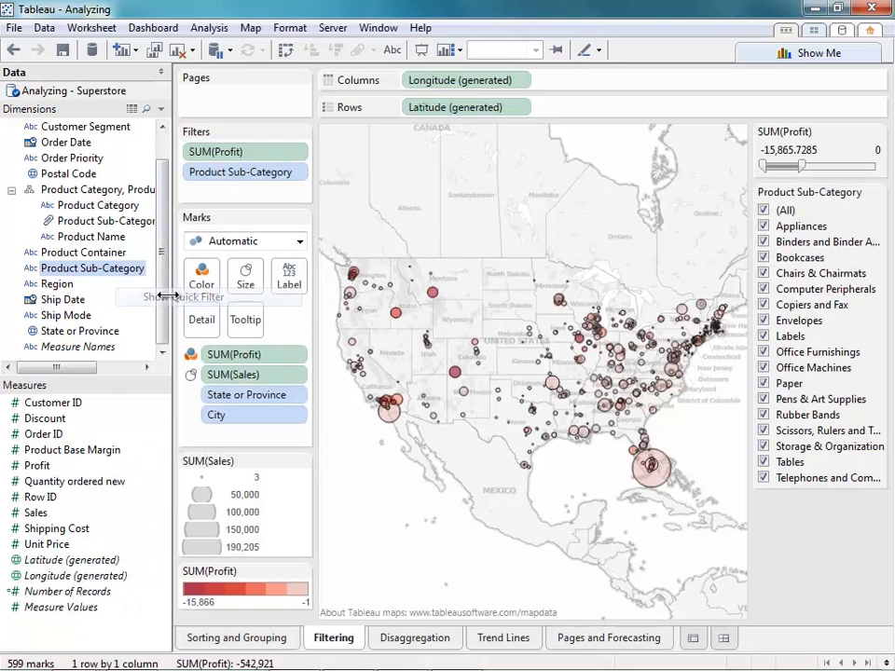
pyautogui.click(763, 211)
pyautogui.click(764, 367)
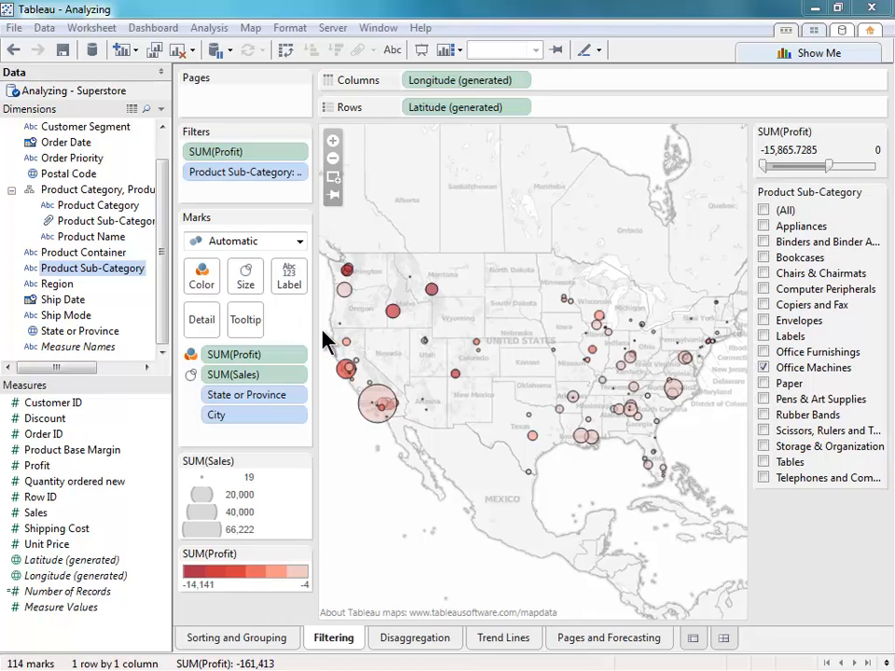
# Keep only the California marks selected on the map, and undo that filter.
pyautogui.moveTo(320, 325); pyautogui.dragTo(415, 455)
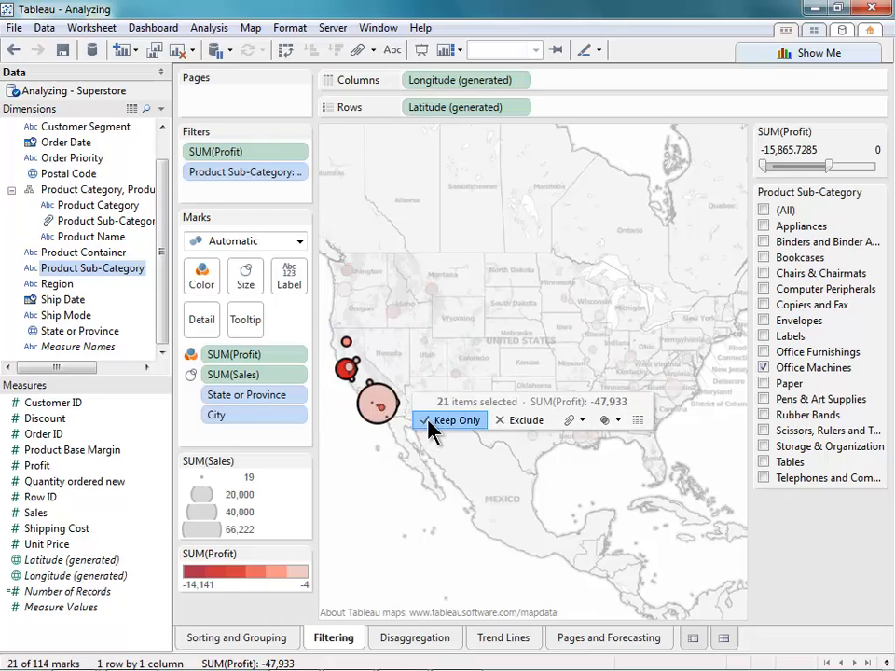
pyautogui.click(426, 429)
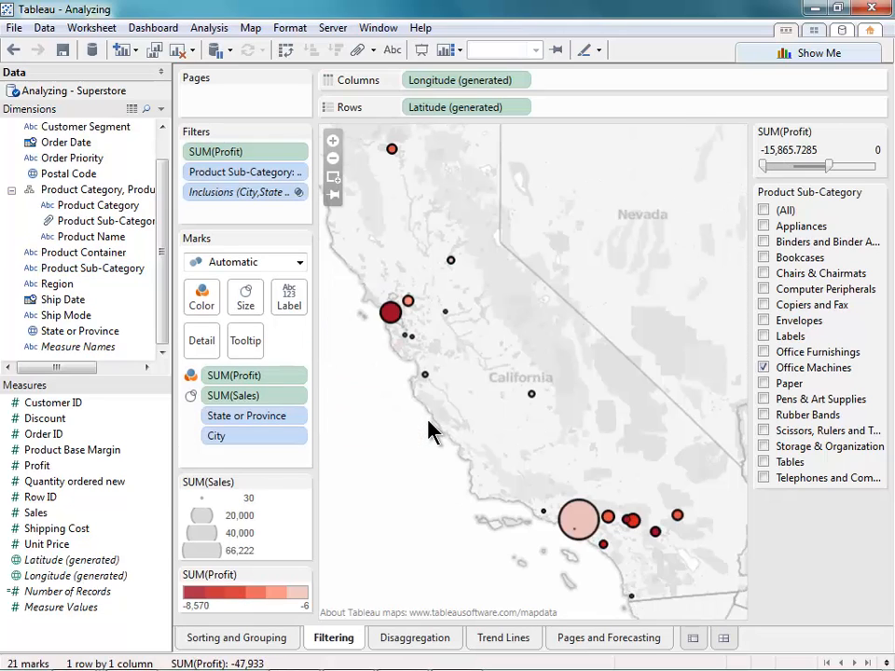
pyautogui.click(13, 50)
# Show a quick filter for State or Province and restrict it to California only.
pyautogui.rightClick(74, 332)
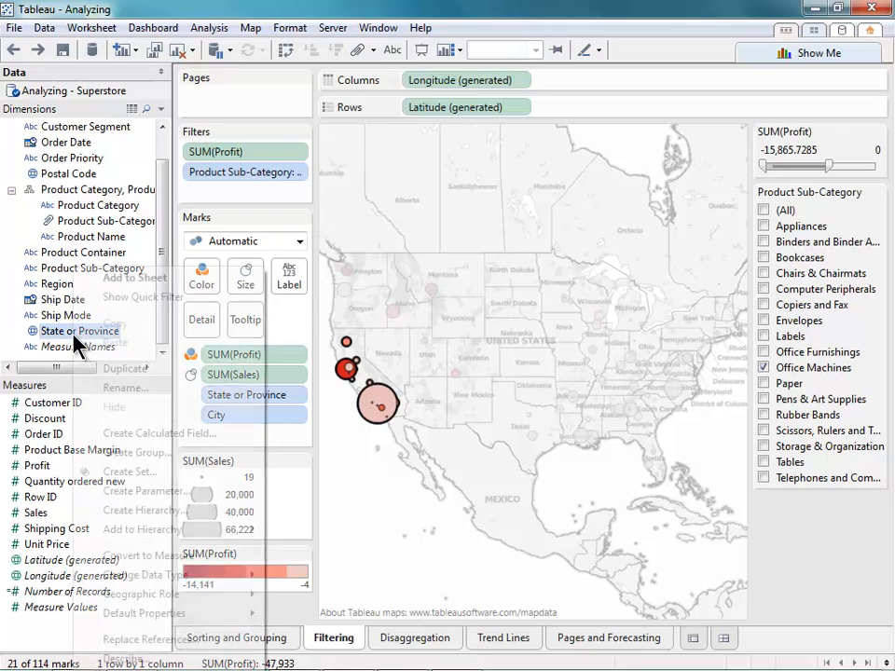
pyautogui.click(106, 298)
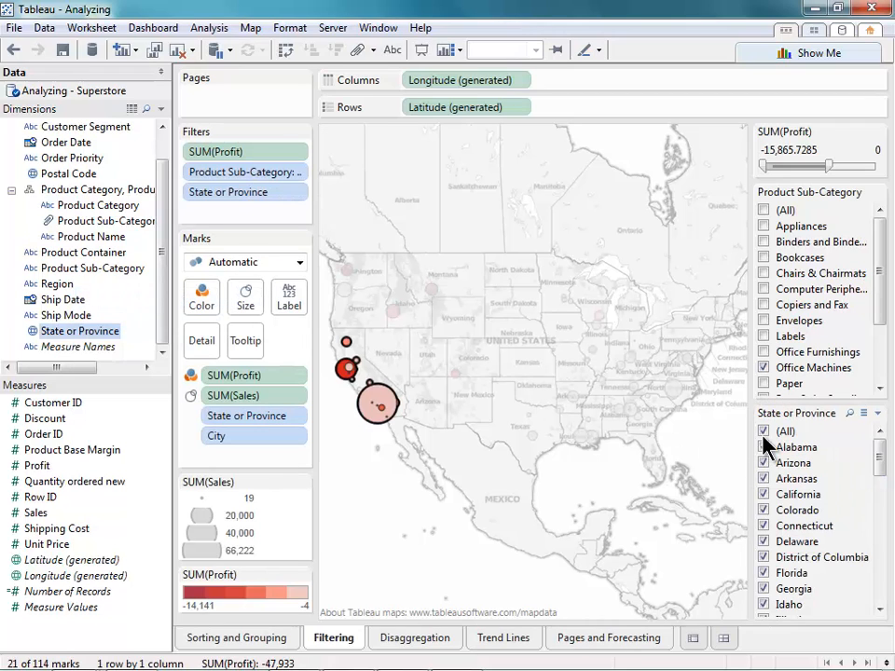
pyautogui.click(764, 433)
pyautogui.click(766, 495)
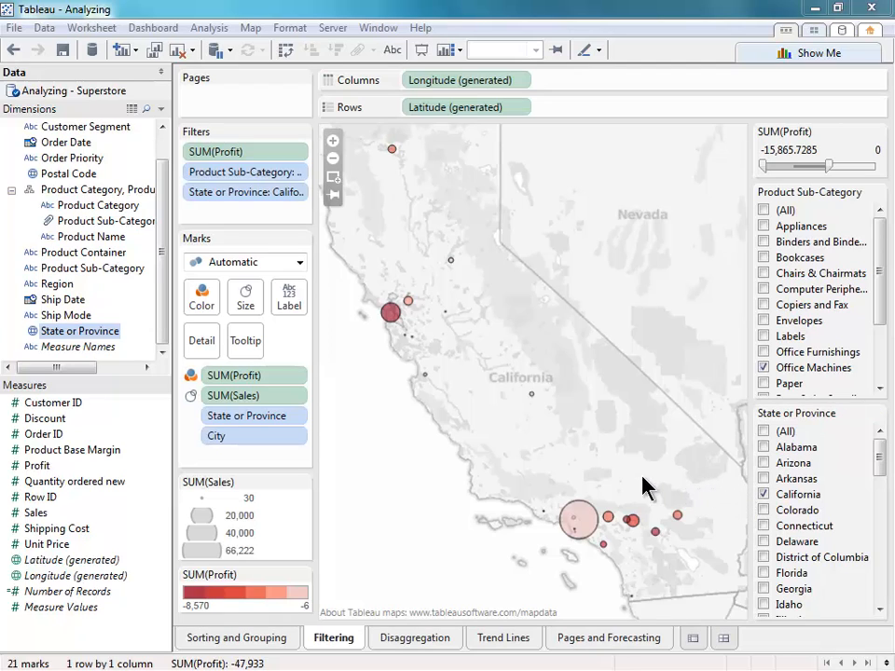
# View the underlying data of the San Francisco mark, sort it by Profit to examine the least profitable record, and return to the map.
pyautogui.moveTo(590, 509)
pyautogui.click(390, 315)
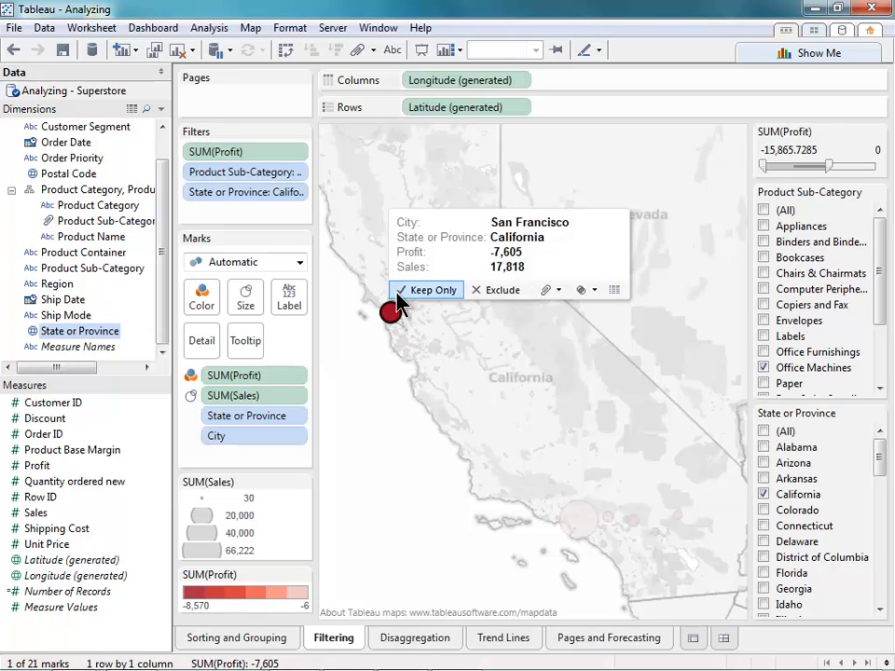
pyautogui.click(611, 290)
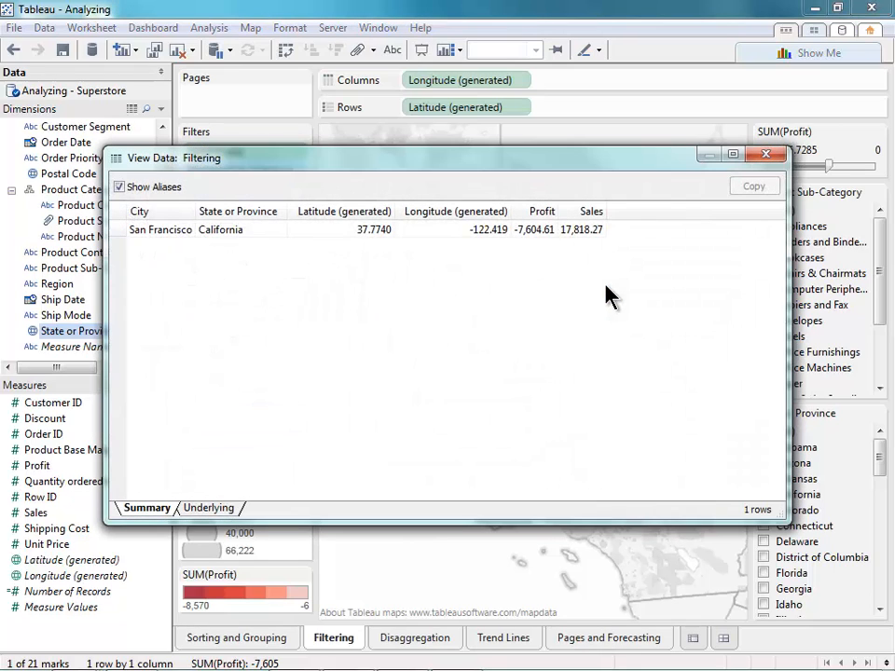
pyautogui.click(217, 508)
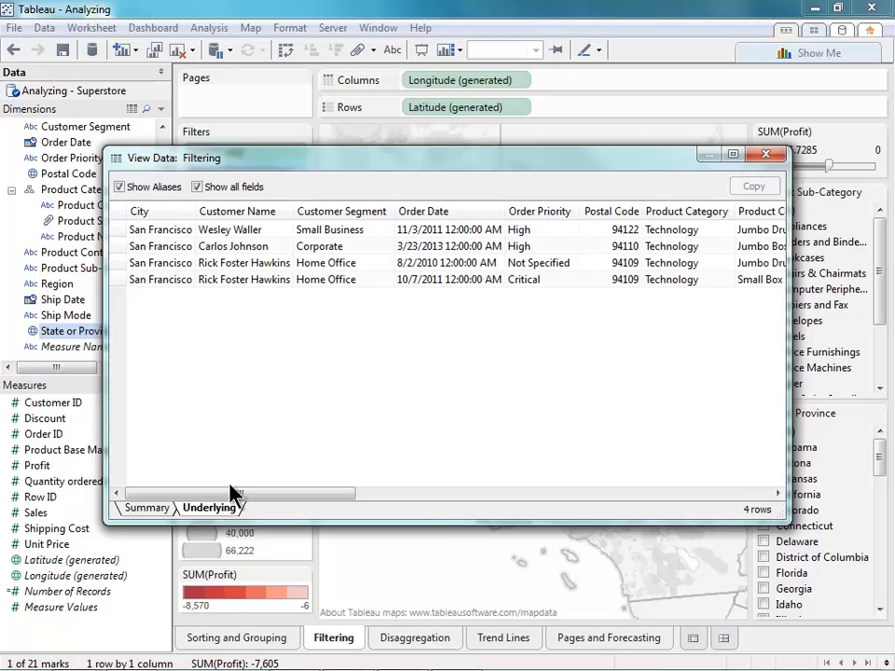
pyautogui.moveTo(248, 488); pyautogui.dragTo(650, 486)
pyautogui.click(468, 212)
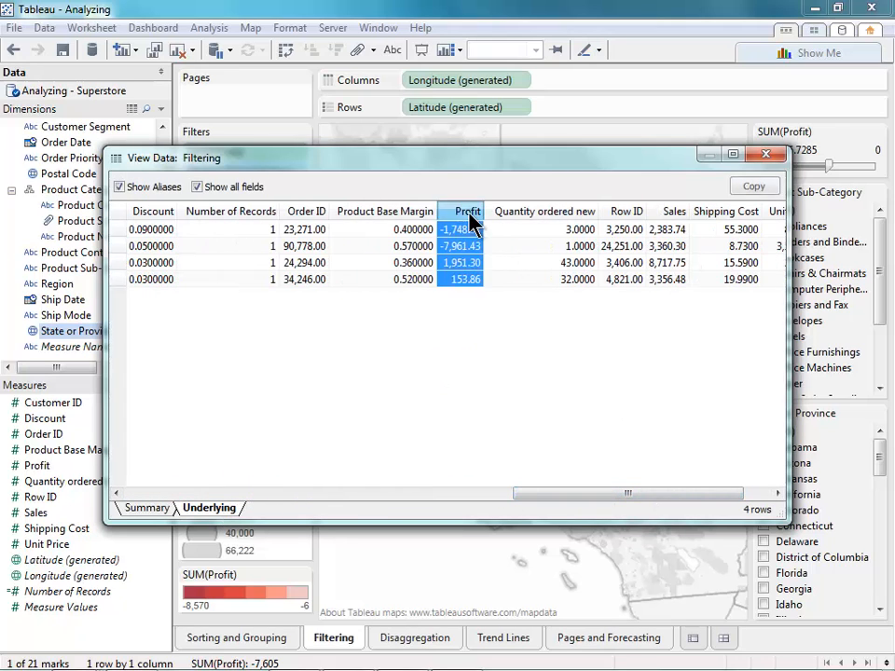
pyautogui.click(468, 213)
pyautogui.click(469, 230)
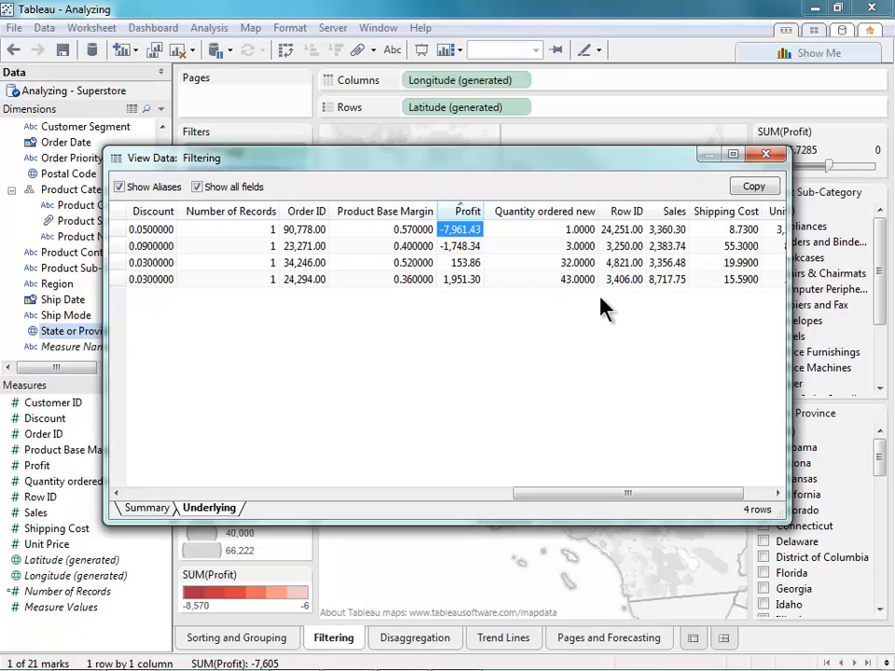
pyautogui.click(765, 154)
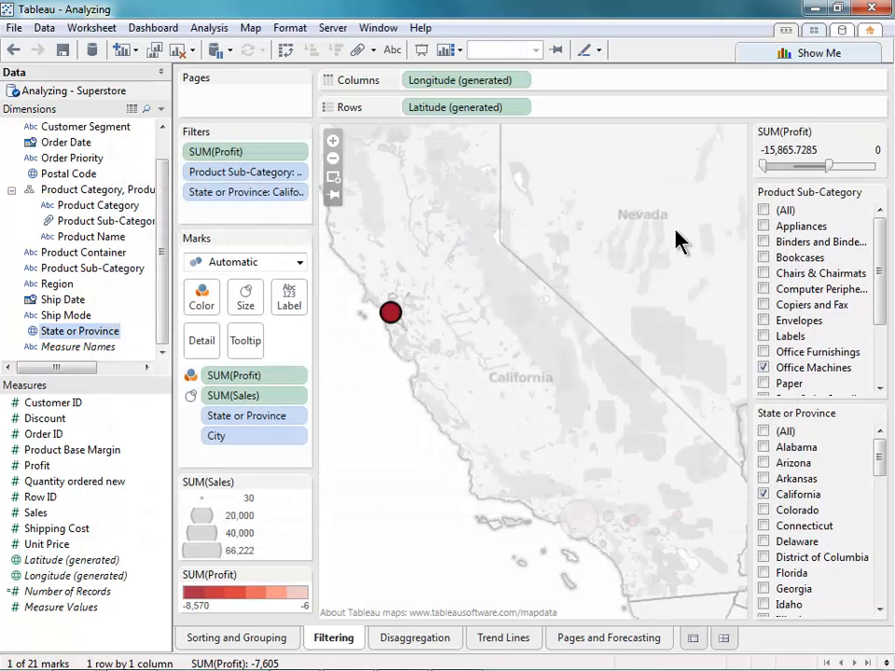
pyautogui.click(496, 376)
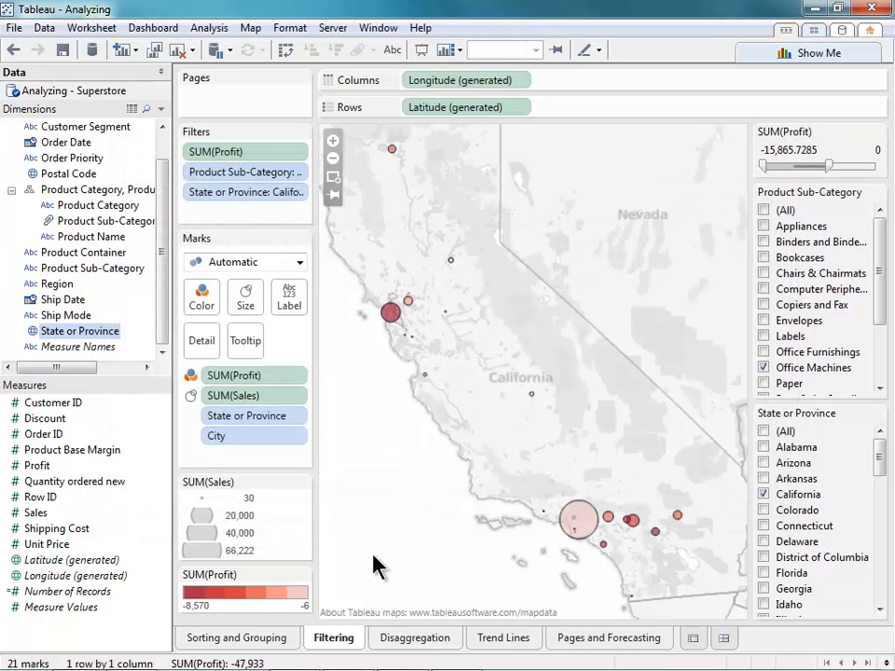
# Duplicate the Filtering sheet as a crosstab and name the new sheet "Crosstab".
pyautogui.rightClick(355, 635)
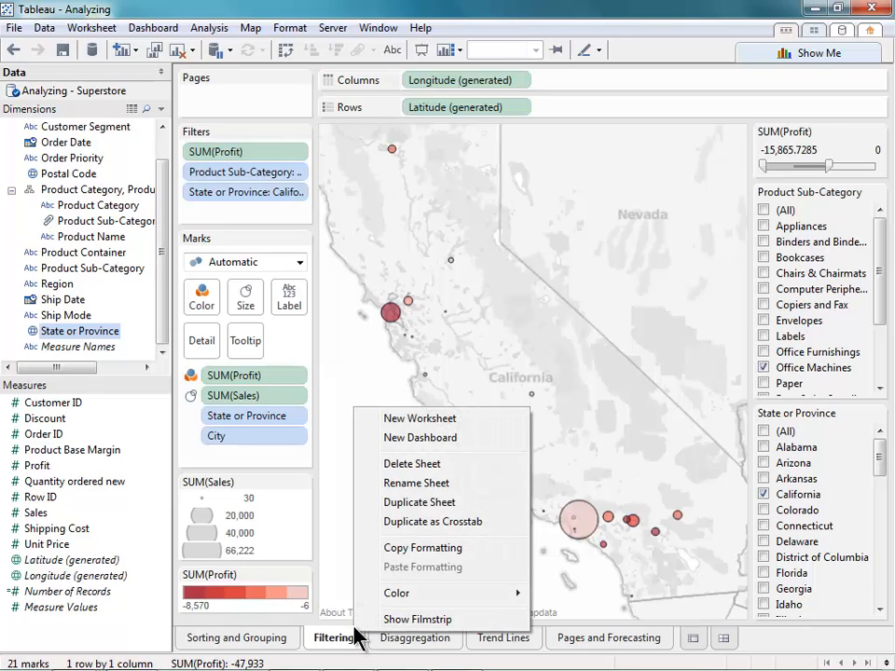
pyautogui.click(383, 525)
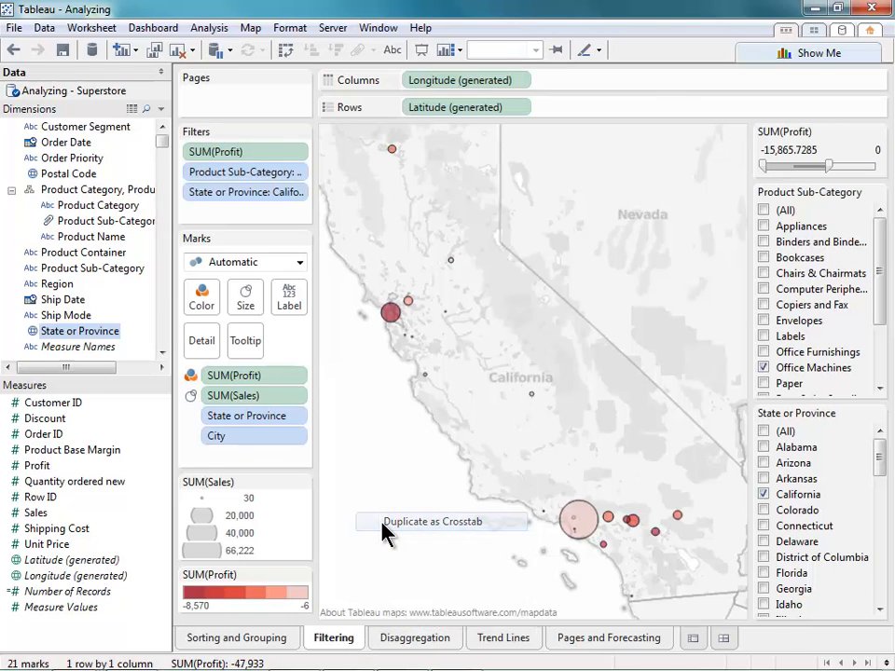
pyautogui.doubleClick(399, 637)
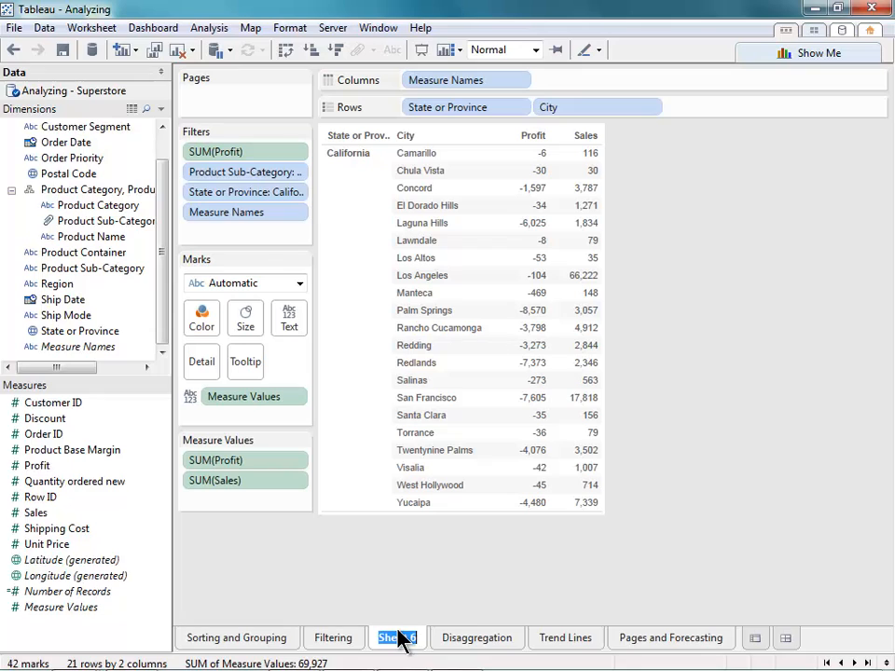
pyautogui.write('Crosstab')
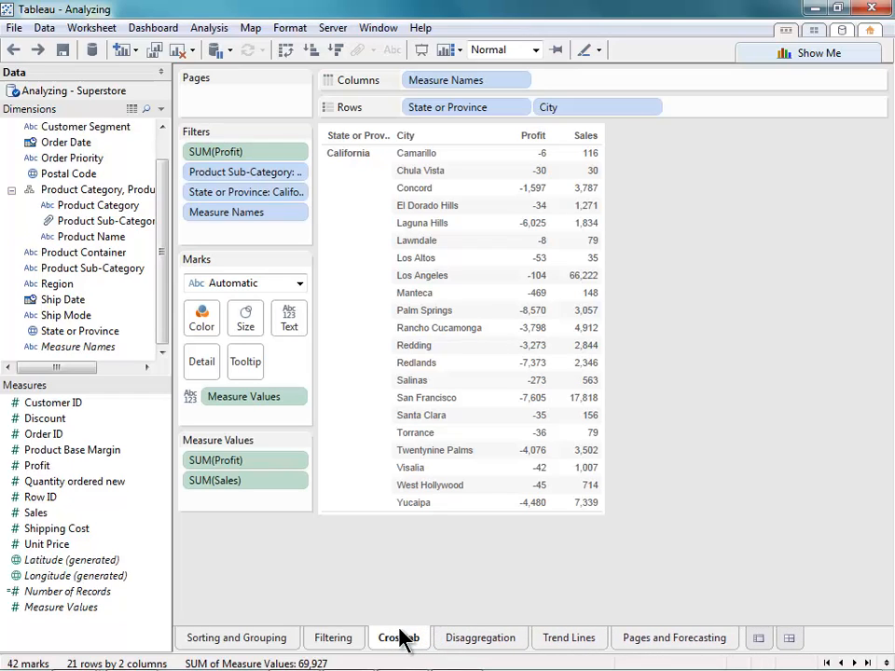
pyautogui.press('Return')
# Sort the crosstab's cities by descending Profit and color the values by Profit, replacing that color field with Sales.
pyautogui.click(539, 136)
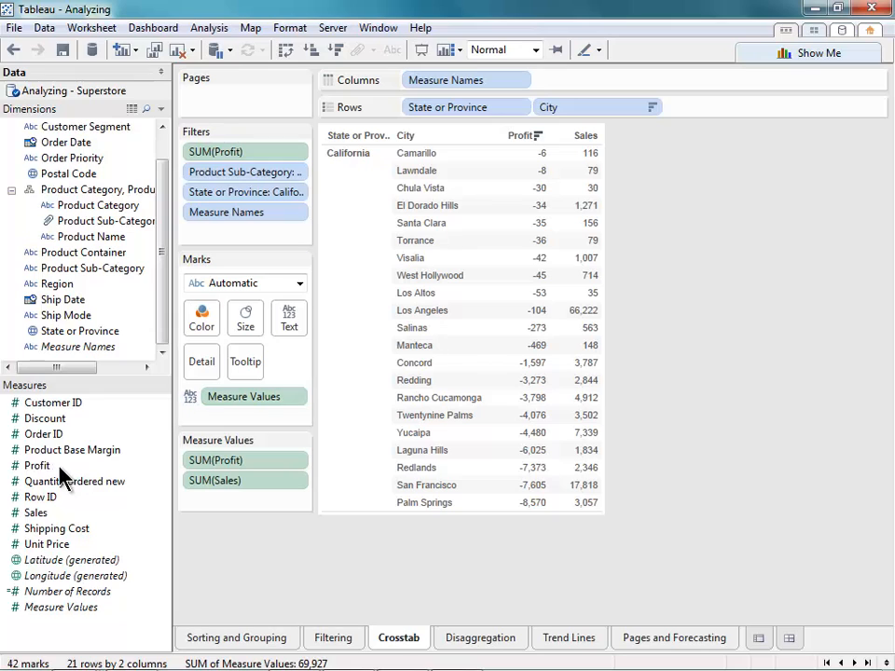
pyautogui.moveTo(40, 471)
pyautogui.mouseDown()
pyautogui.moveTo(169, 380)
pyautogui.moveTo(198, 338)
pyautogui.moveTo(194, 324)
pyautogui.moveTo(198, 334)
pyautogui.mouseUp()
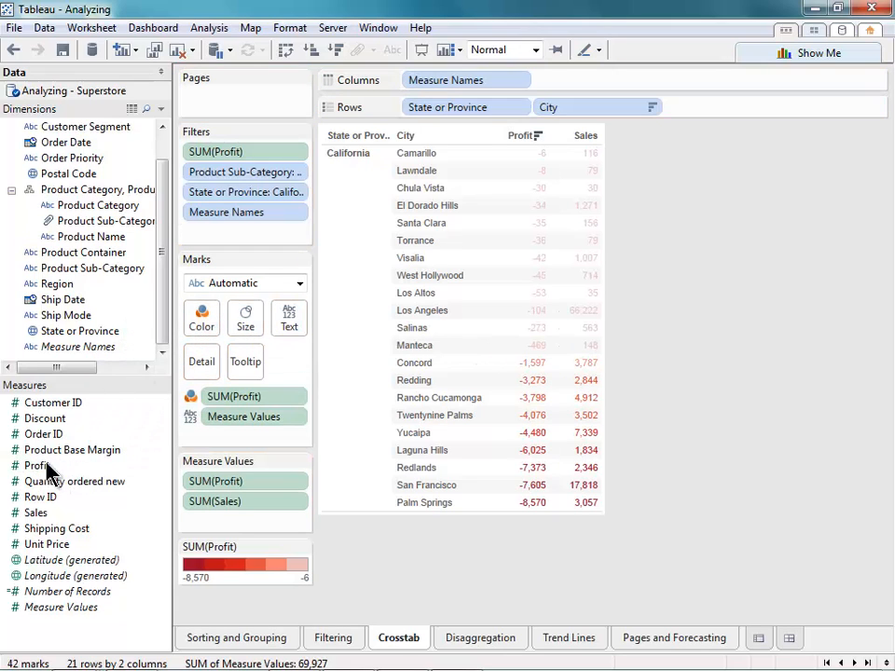
pyautogui.moveTo(40, 510)
pyautogui.mouseDown()
pyautogui.moveTo(199, 363)
pyautogui.moveTo(213, 335)
pyautogui.mouseUp()
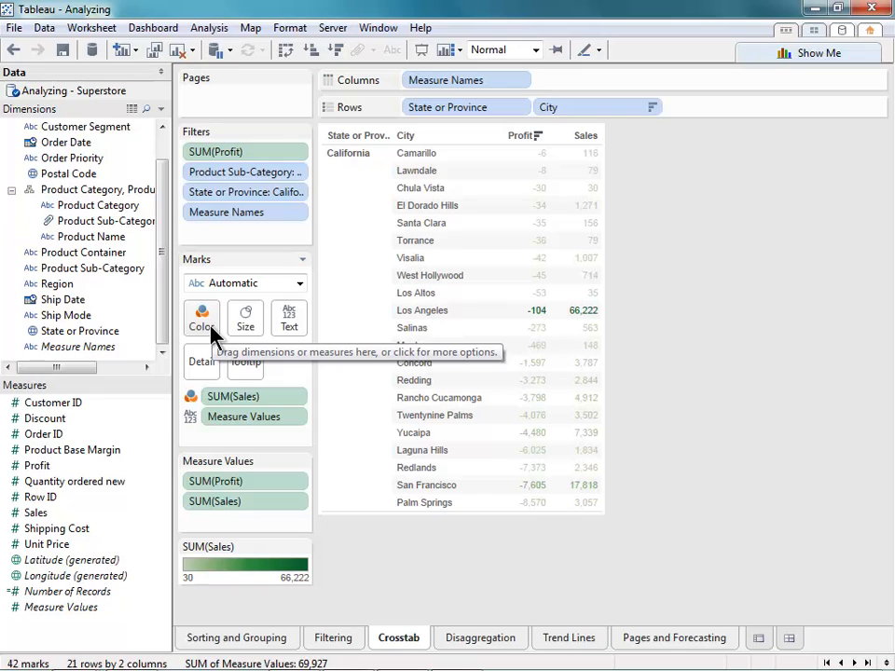
# Color the crosstab values by Unit Price instead of Sales and add column grand totals.
pyautogui.moveTo(22, 544)
pyautogui.mouseDown()
pyautogui.moveTo(59, 535)
pyautogui.moveTo(214, 327)
pyautogui.mouseUp()
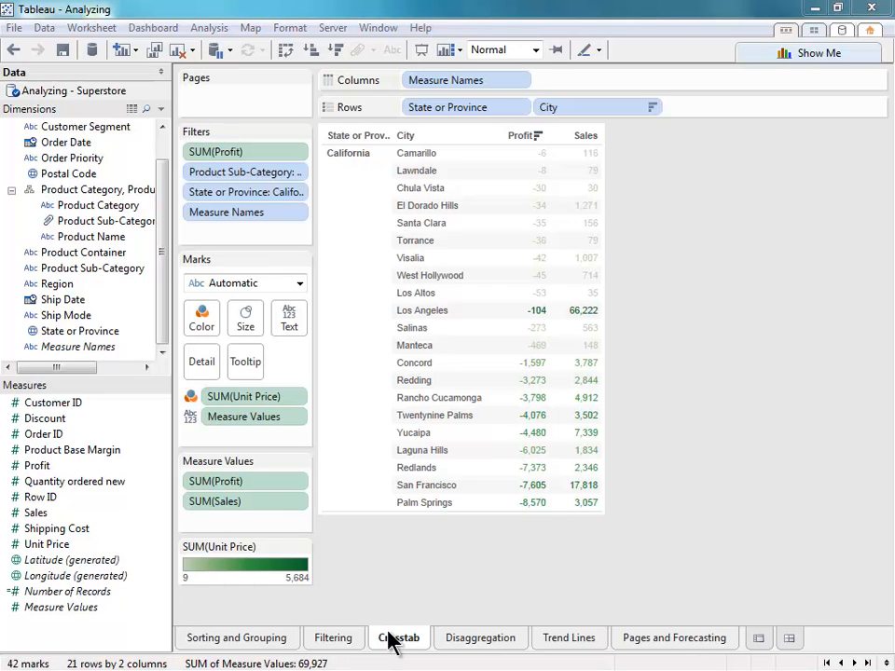
pyautogui.click(219, 28)
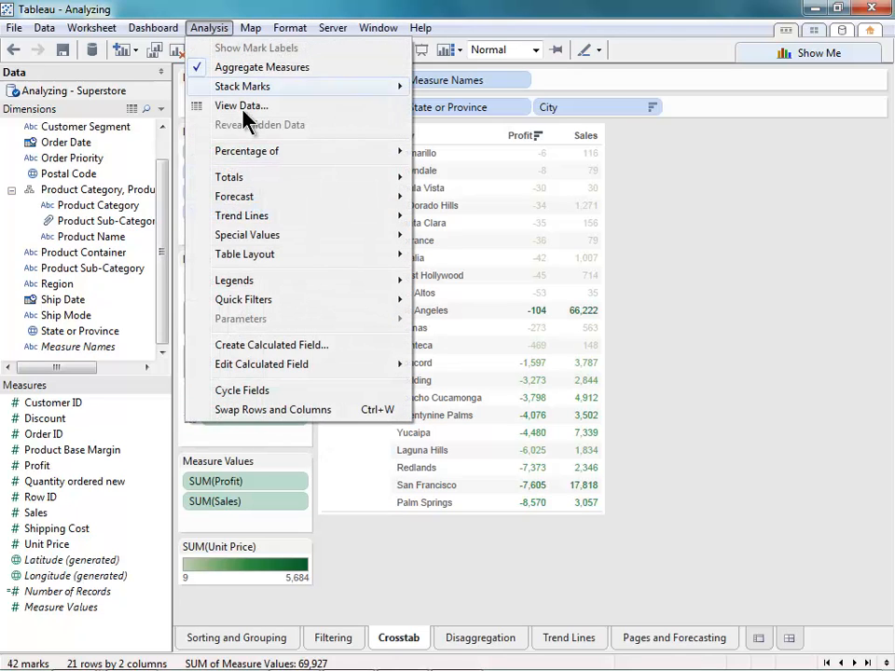
pyautogui.moveTo(261, 179)
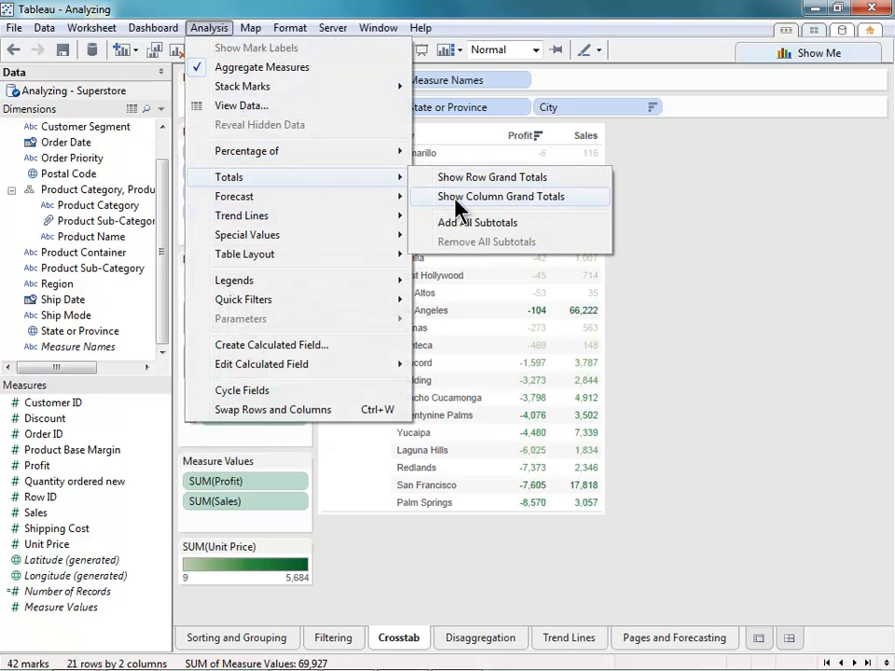
pyautogui.click(505, 206)
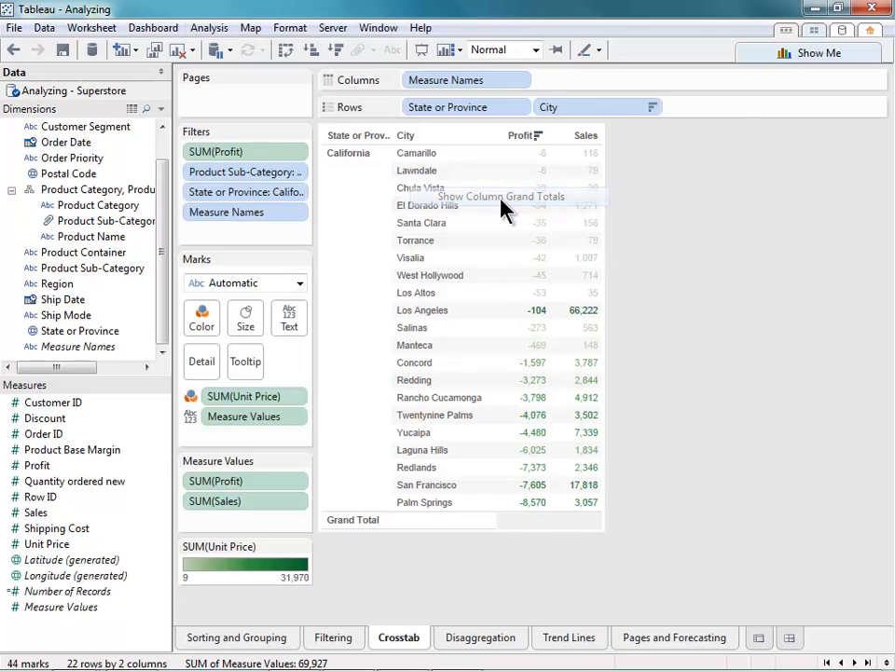
# On the Disaggregation sheet, size the marks by Sales and color them by Product Category.
pyautogui.click(469, 639)
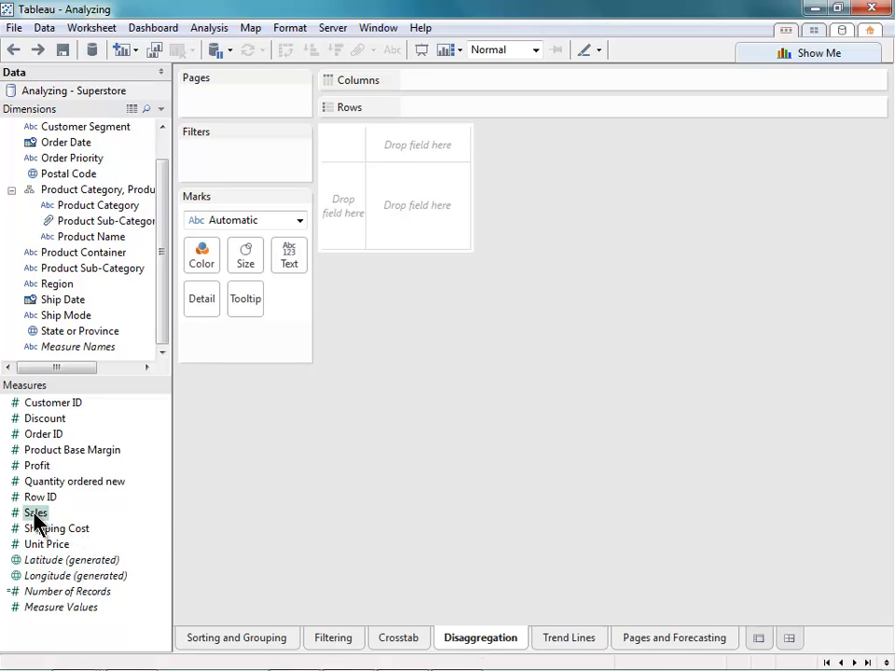
pyautogui.moveTo(36, 515); pyautogui.dragTo(241, 265)
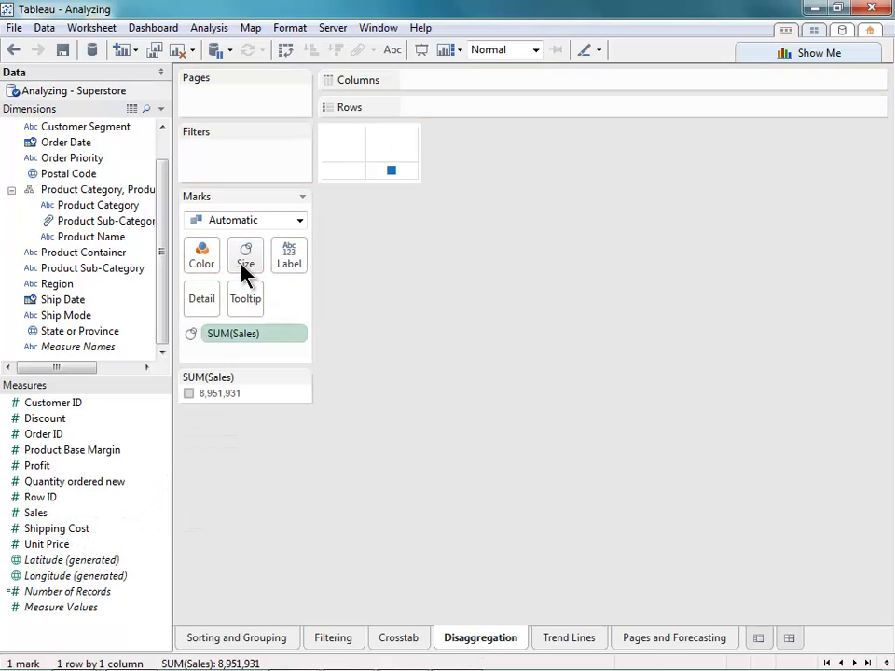
pyautogui.moveTo(390, 180)
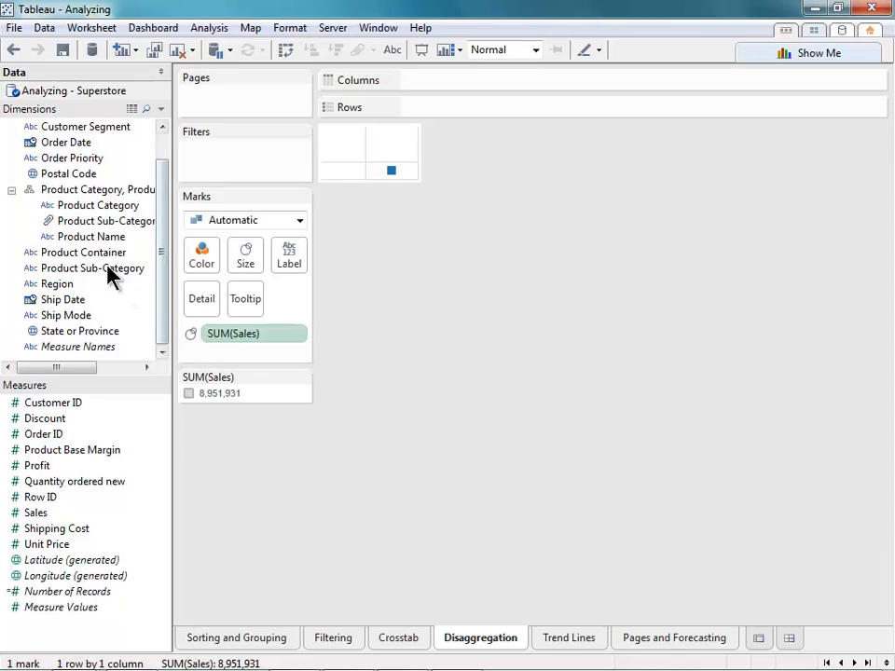
pyautogui.moveTo(93, 205); pyautogui.dragTo(202, 261)
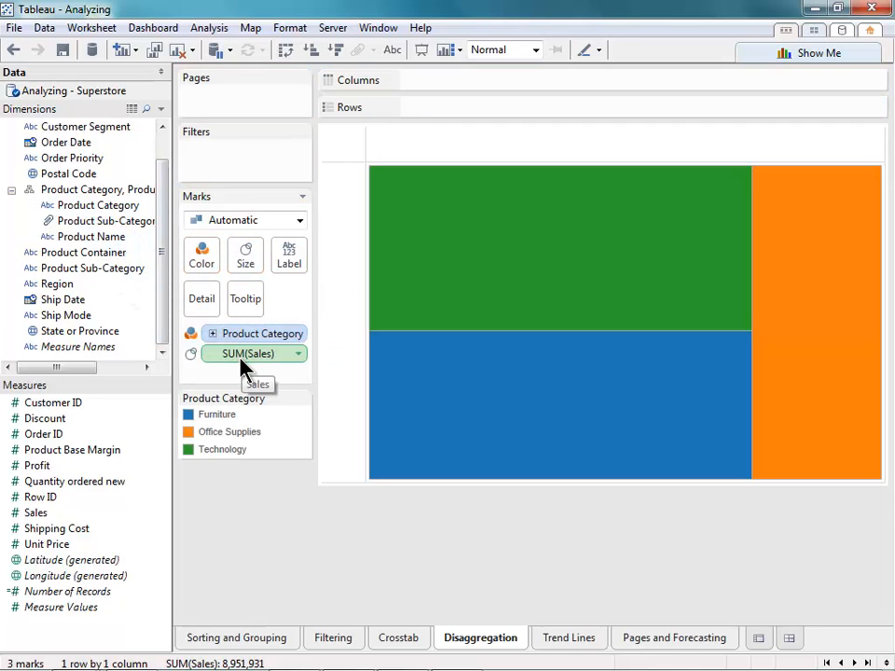
# Set the default aggregation of the Sales measure to Sum.
pyautogui.rightClick(41, 516)
pyautogui.moveTo(220, 456)
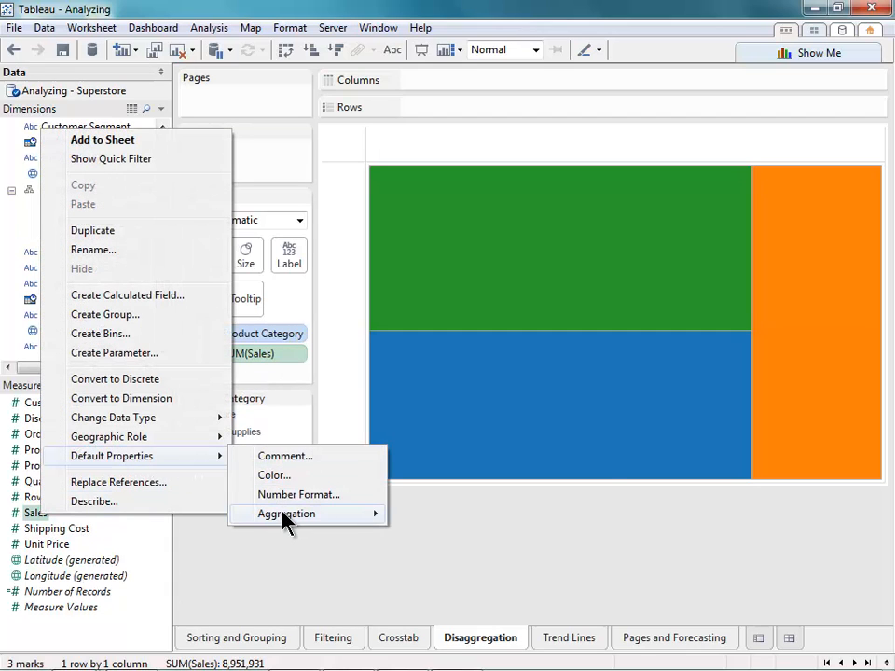
pyautogui.moveTo(376, 522)
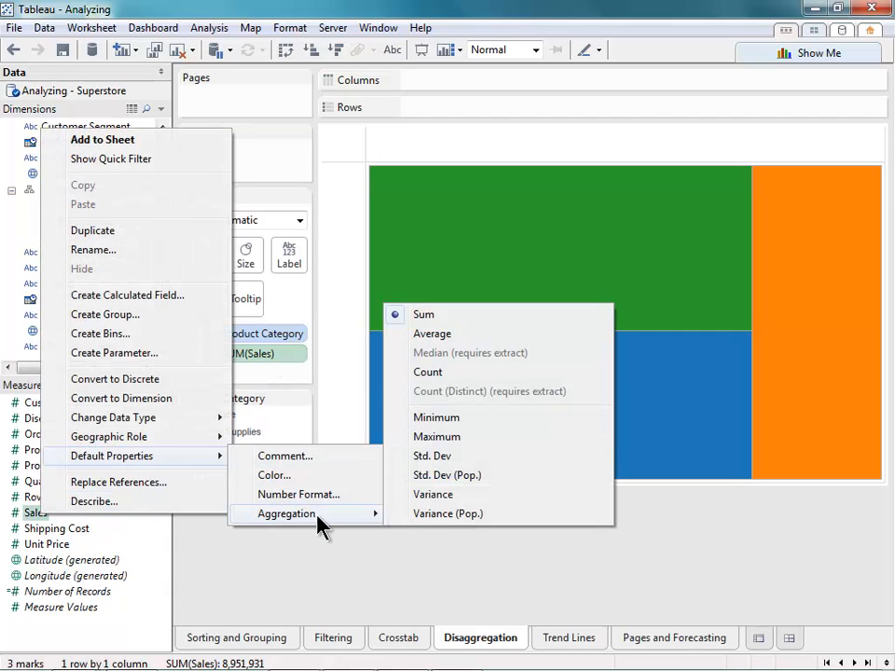
pyautogui.click(440, 317)
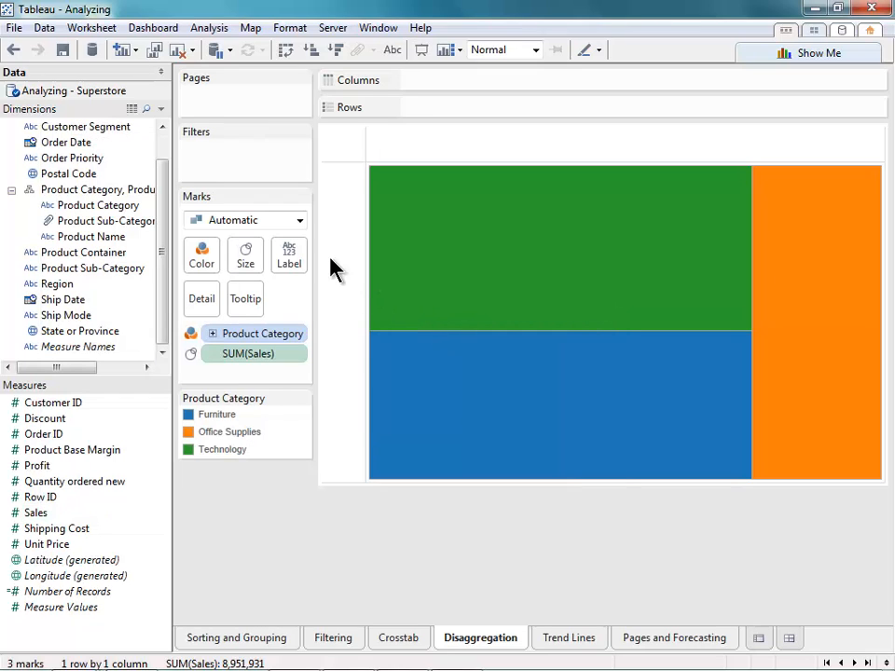
# Change the mark type to Circle and inspect the Furniture and Office Supplies circles, leaving no mark selected.
pyautogui.click(298, 223)
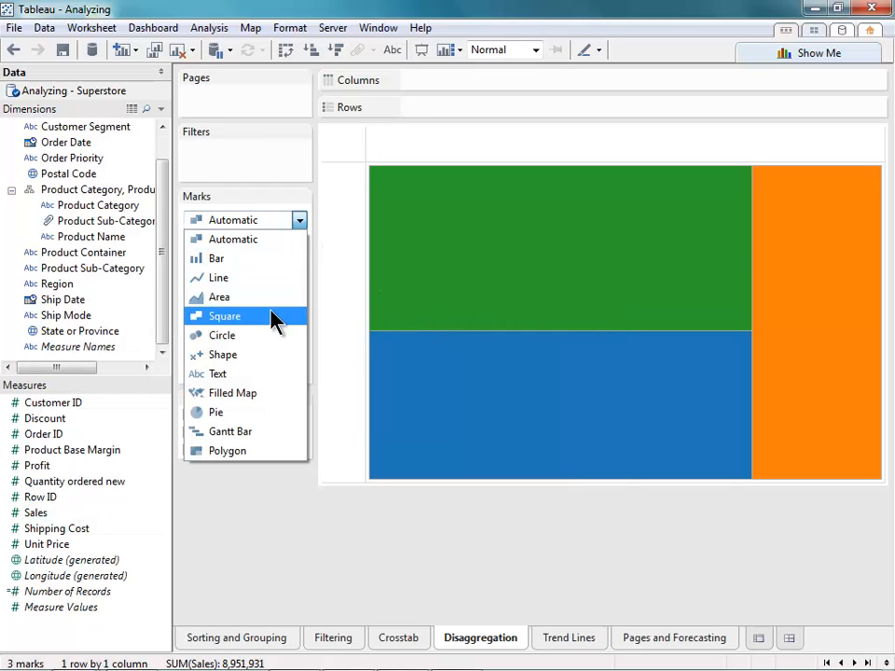
pyautogui.click(268, 335)
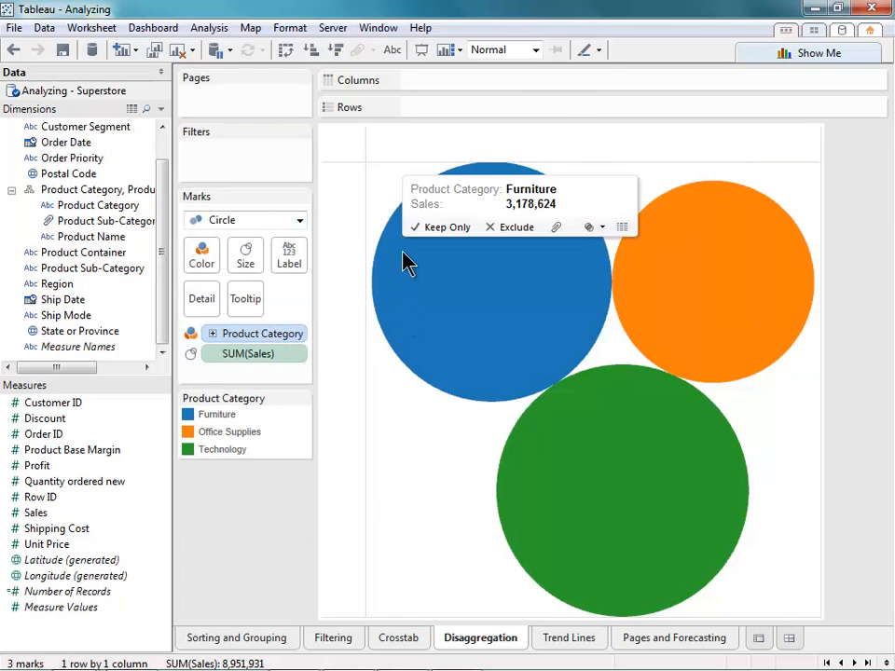
pyautogui.click(471, 294)
pyautogui.click(685, 320)
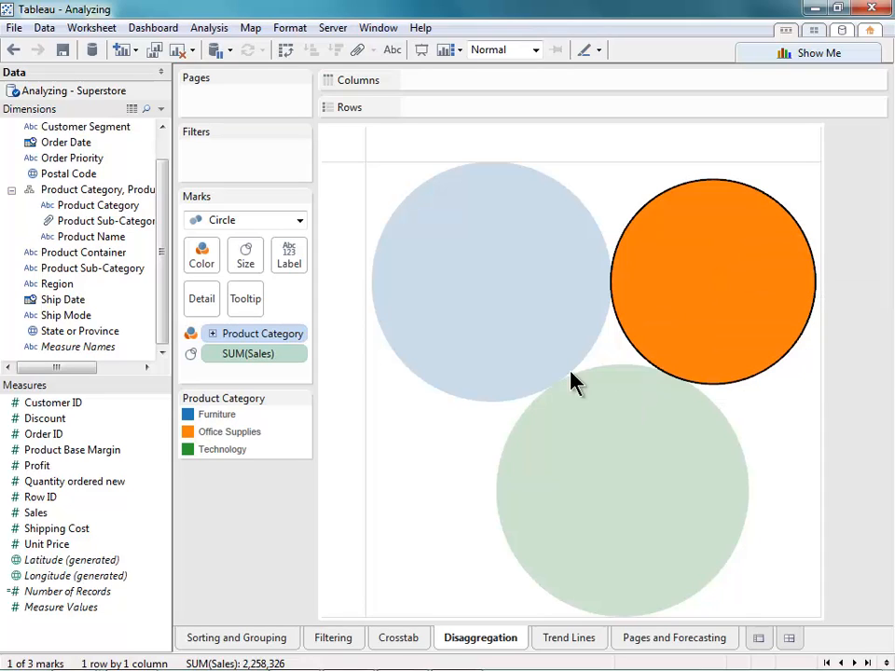
pyautogui.click(379, 185)
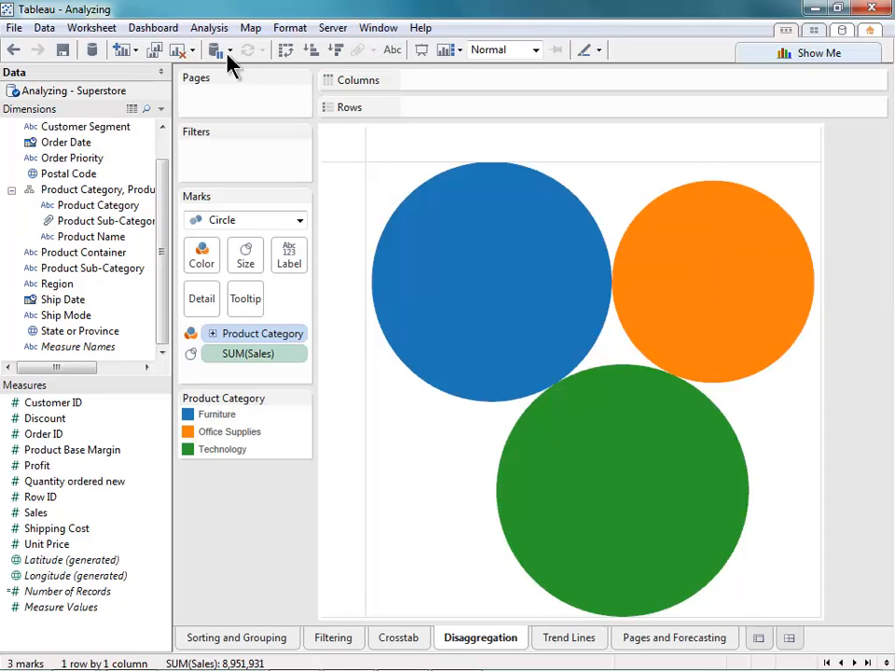
# Turn off measure aggregation so each Sales record is drawn as its own circle.
pyautogui.click(209, 27)
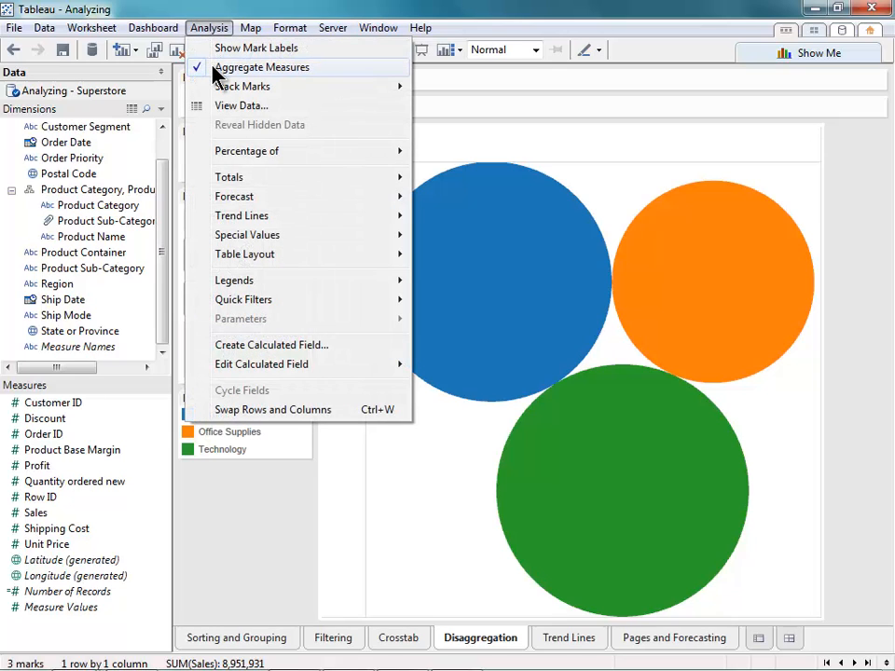
pyautogui.click(215, 71)
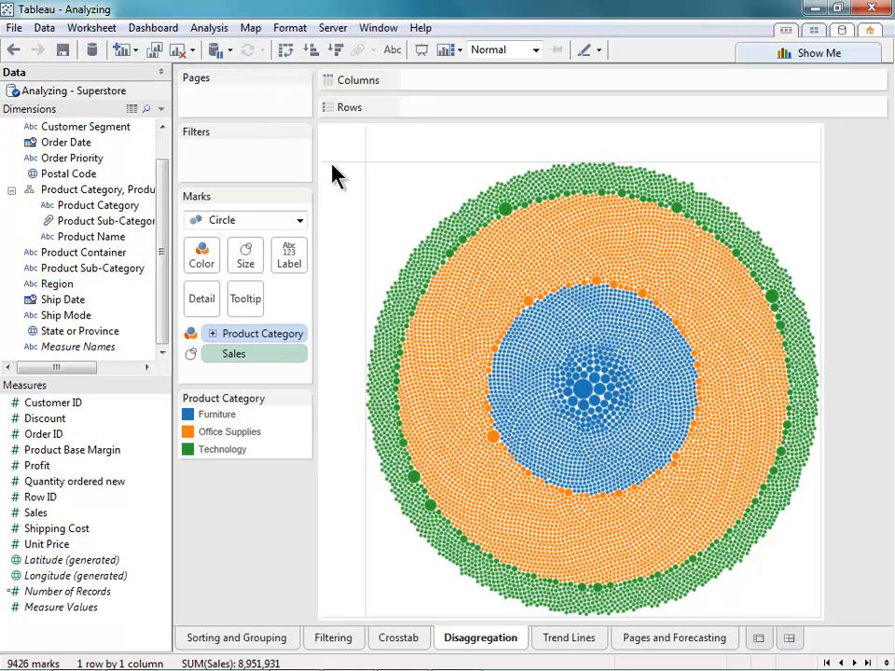
pyautogui.moveTo(413, 266)
# Show trend lines on the Sales versus Profit scatter plot of the Trend Lines sheet.
pyautogui.click(559, 644)
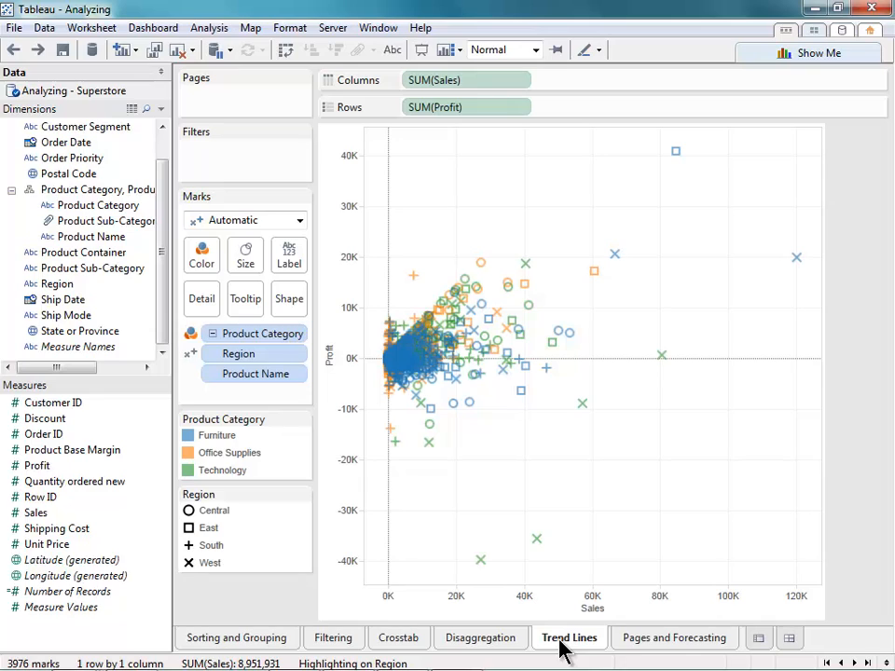
pyautogui.rightClick(556, 499)
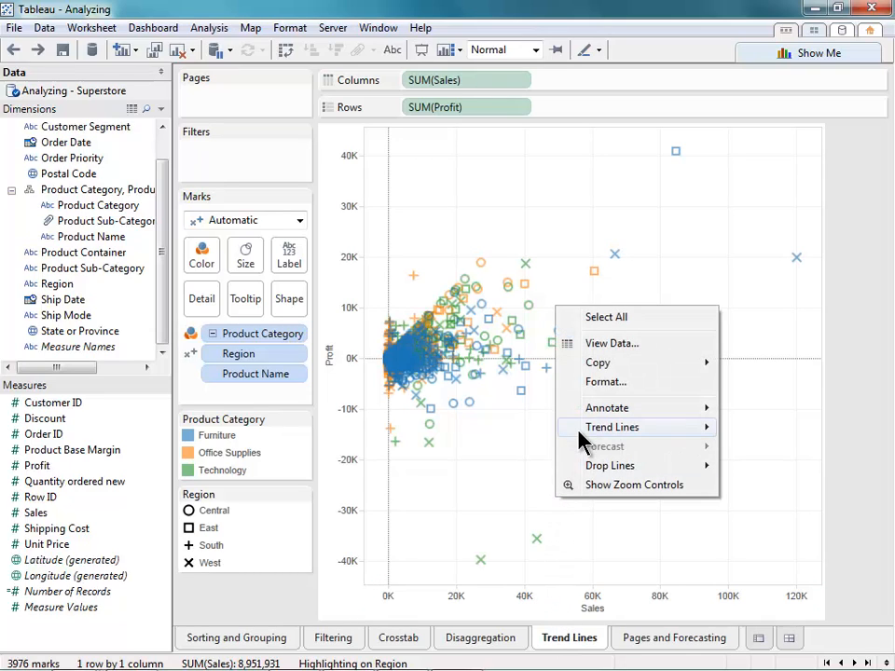
pyautogui.moveTo(588, 430)
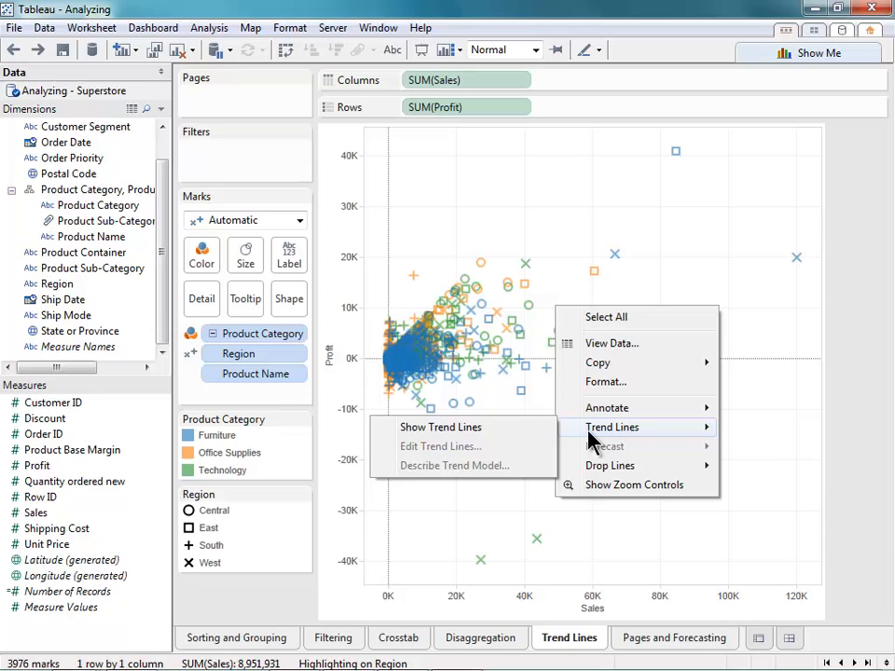
pyautogui.click(524, 436)
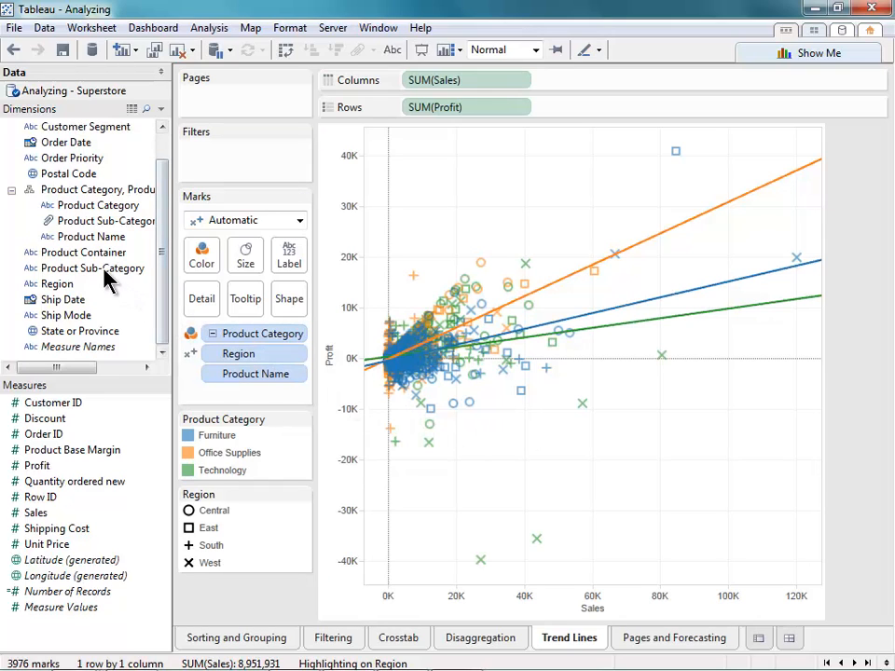
# Split the scatter plot into rows by Product Sub-Category and move Region from shape to columns.
pyautogui.moveTo(104, 272); pyautogui.dragTo(409, 116)
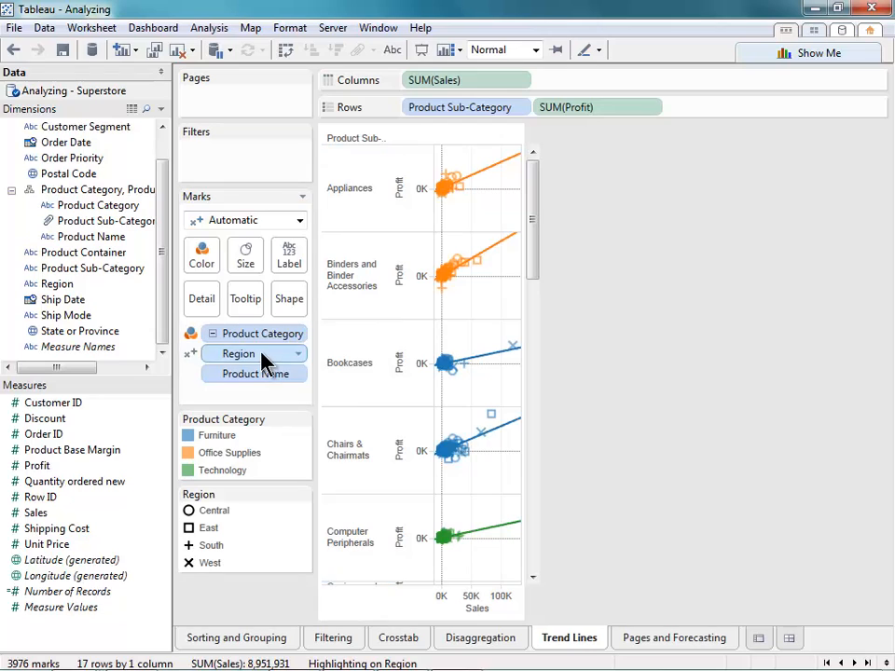
pyautogui.moveTo(260, 360); pyautogui.dragTo(412, 91)
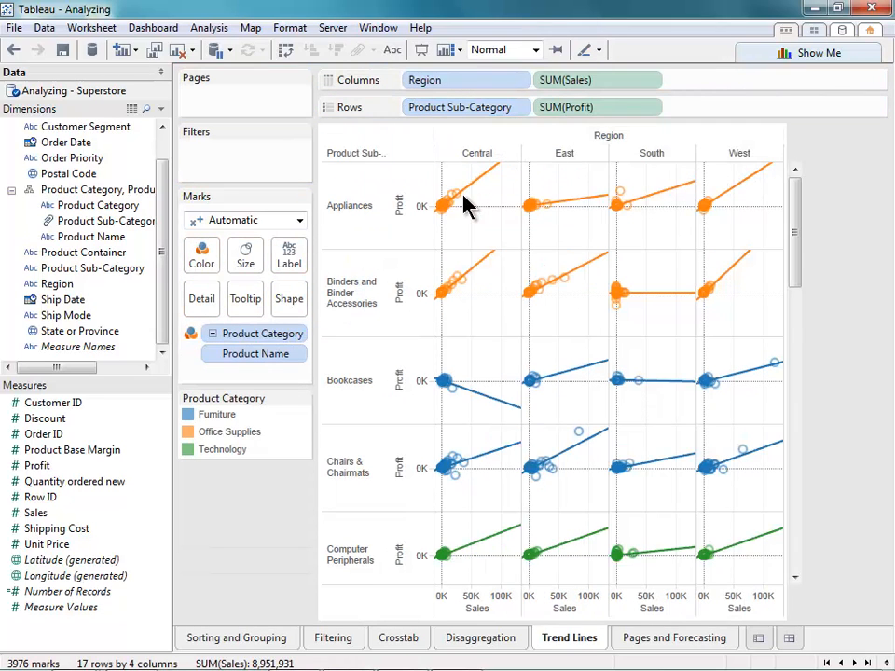
pyautogui.moveTo(666, 222)
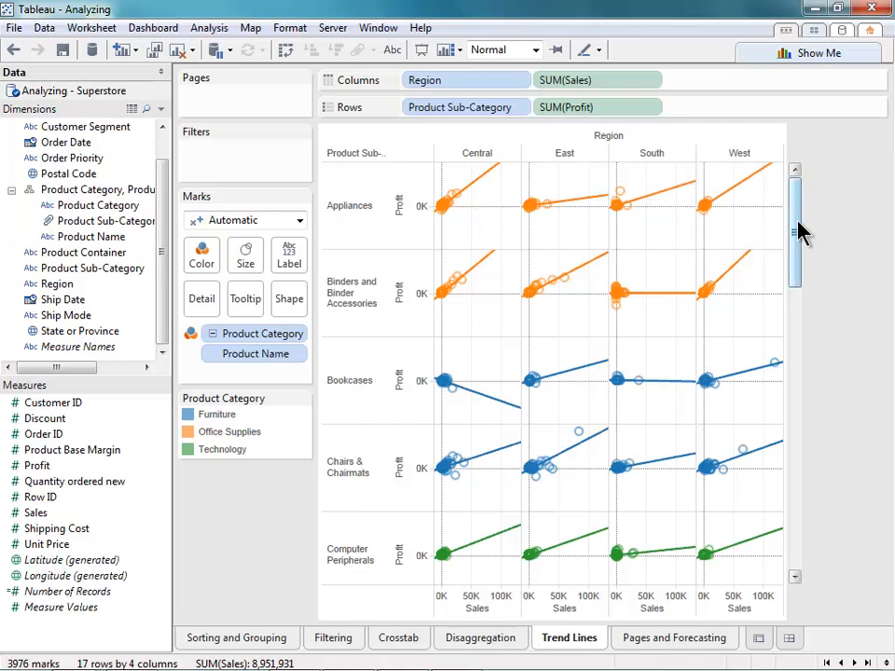
# Keep only the Office Machines sub-category and the West region in the trend line view.
pyautogui.moveTo(798, 225); pyautogui.dragTo(761, 393)
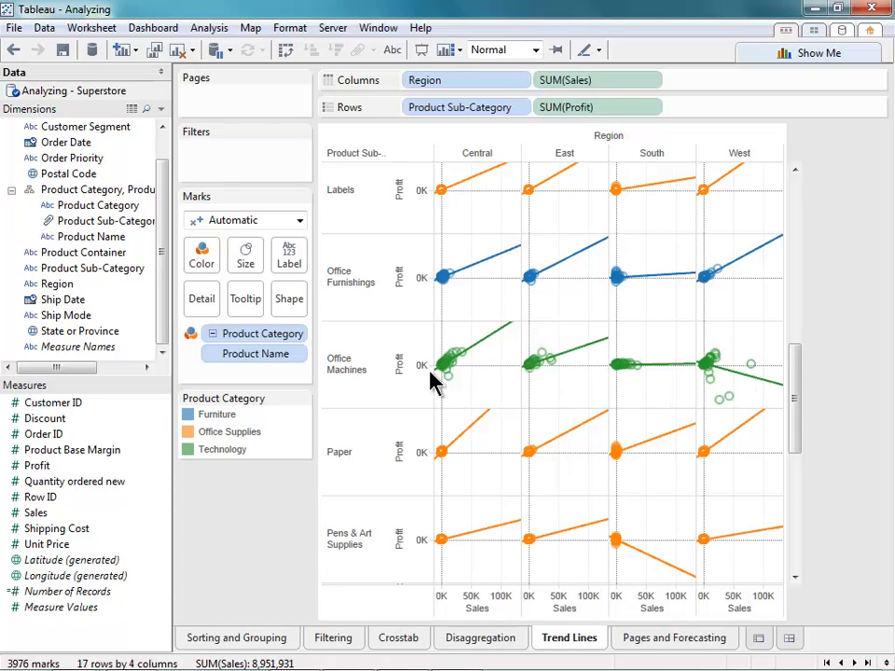
pyautogui.click(365, 377)
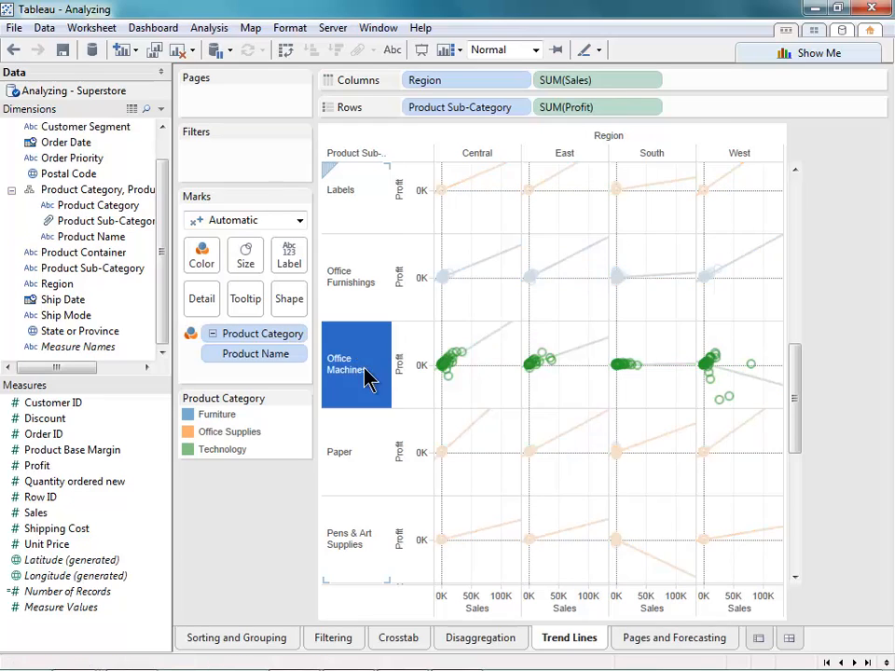
pyautogui.click(383, 374)
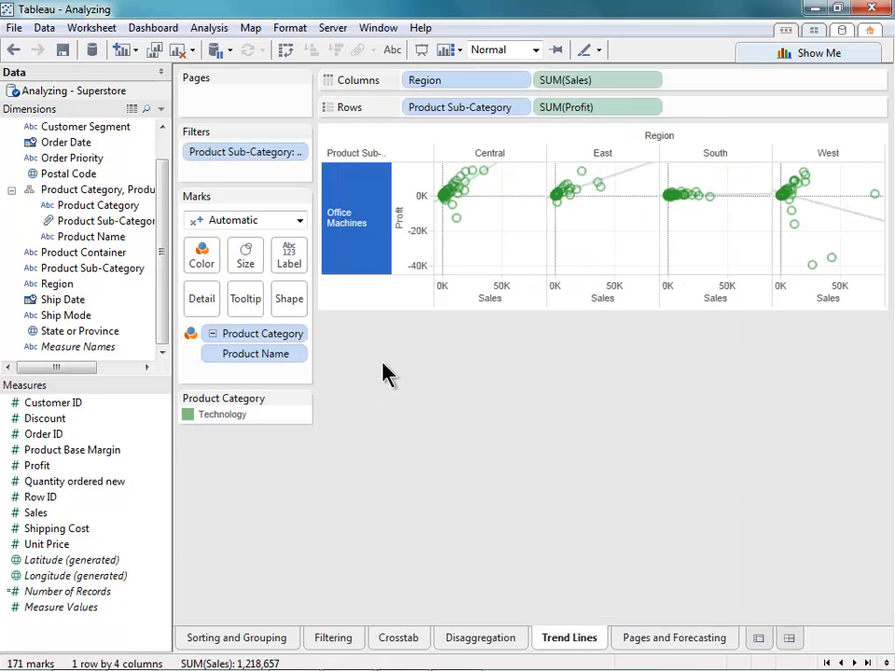
pyautogui.click(831, 155)
pyautogui.click(731, 132)
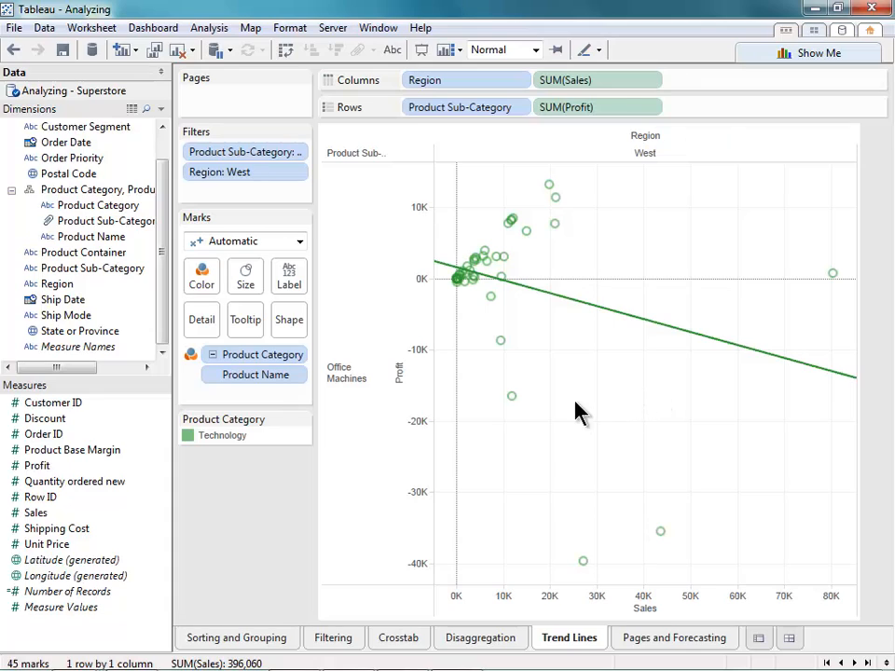
# Examine the trend line's equation and P-value, review the full trend model description, and close it.
pyautogui.moveTo(518, 410)
pyautogui.click(591, 305)
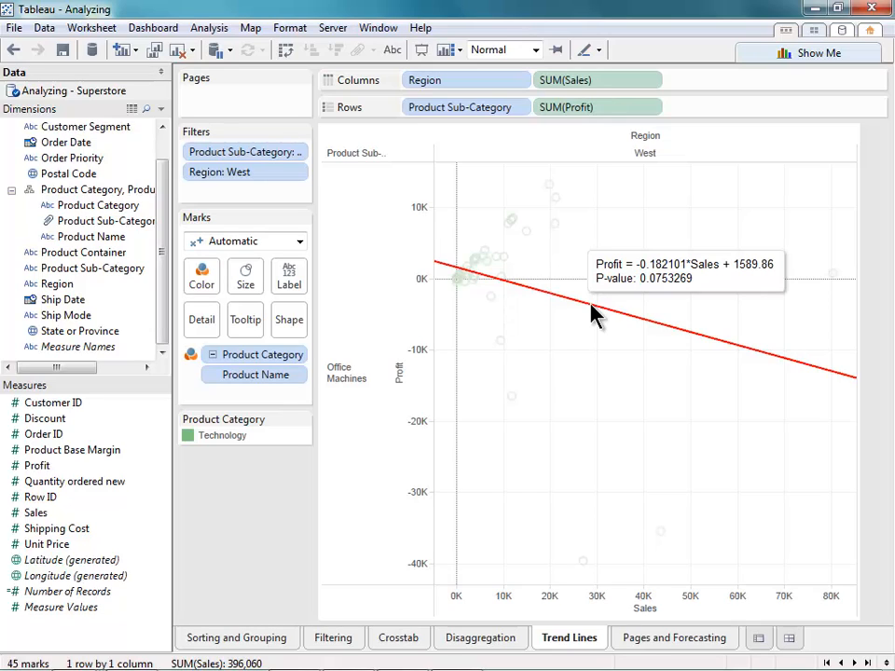
pyautogui.rightClick(591, 306)
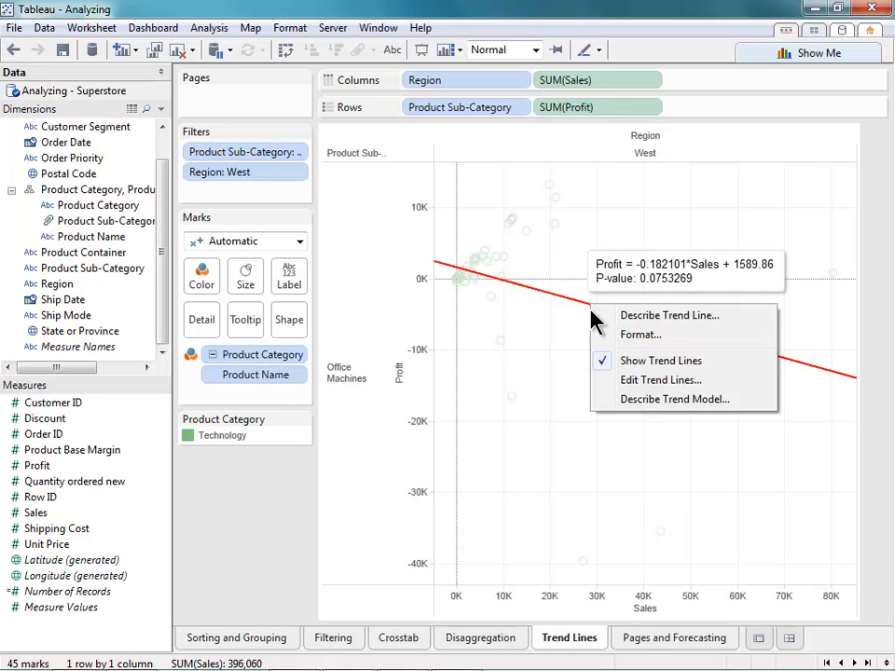
pyautogui.click(607, 401)
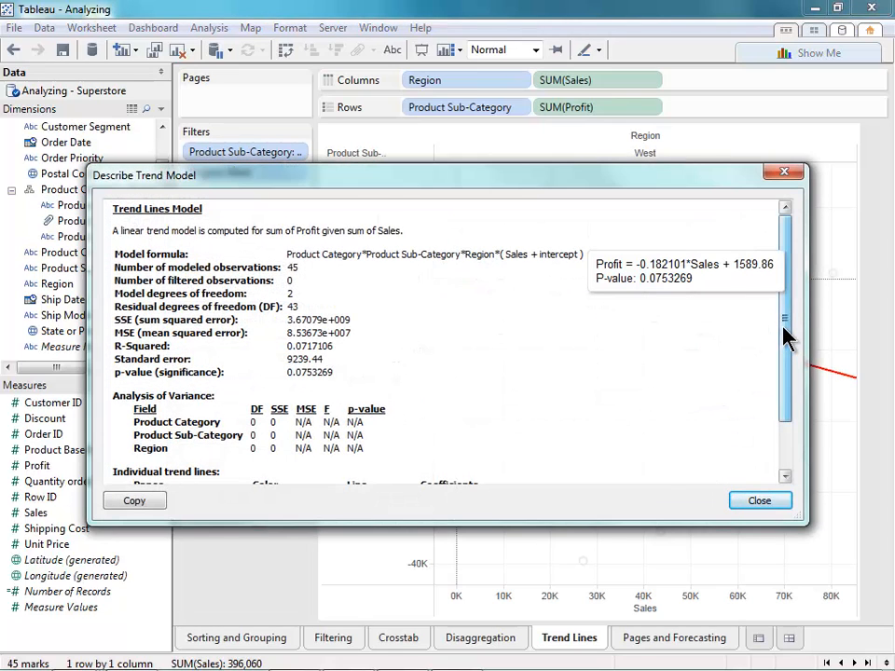
pyautogui.moveTo(784, 334); pyautogui.dragTo(788, 384)
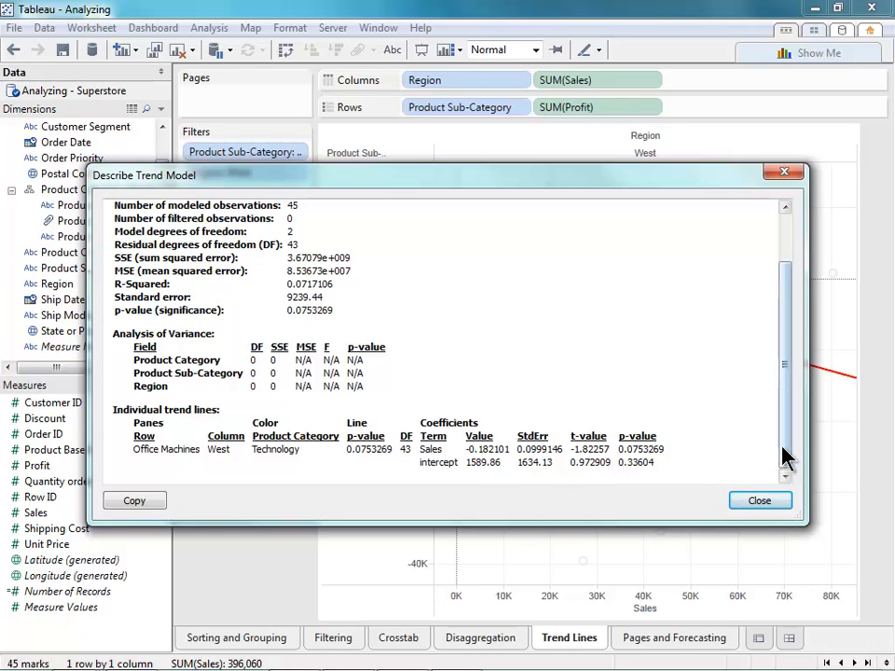
pyautogui.moveTo(782, 453); pyautogui.dragTo(783, 399)
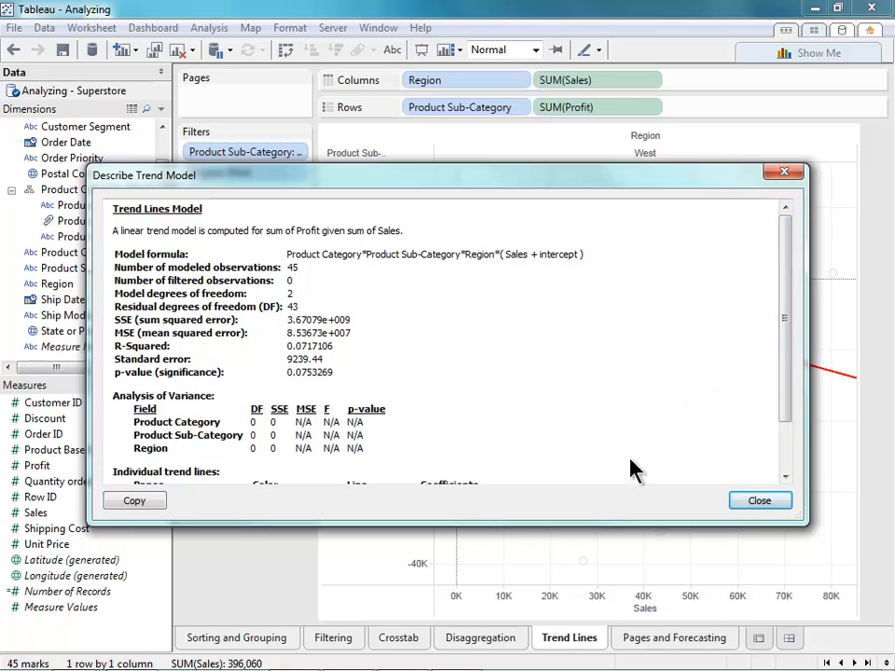
pyautogui.click(771, 508)
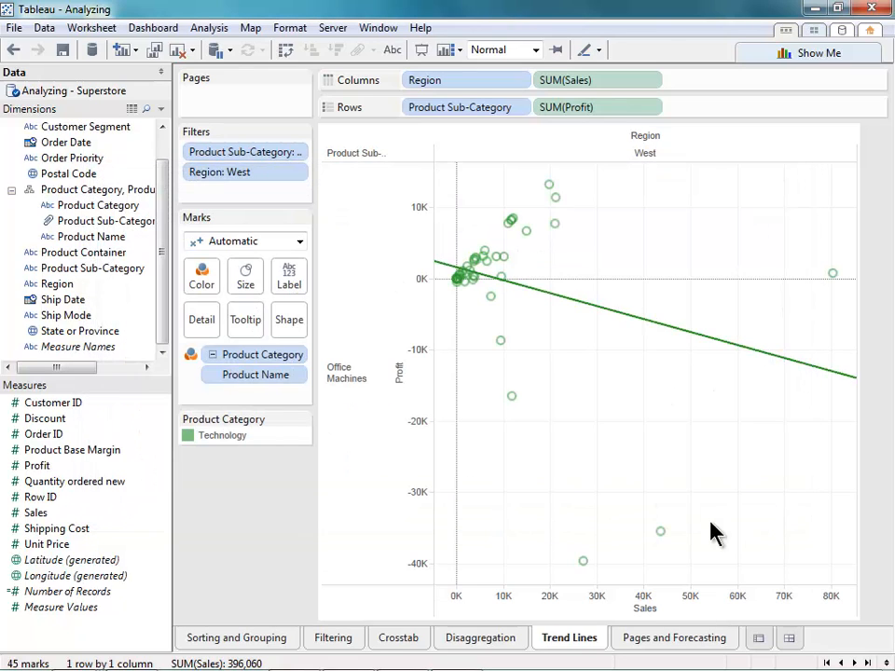
# On the Pages and Forecasting sheet, show a quick filter for the grouped Product Sub-Category and keep only Office Machines.
pyautogui.click(645, 641)
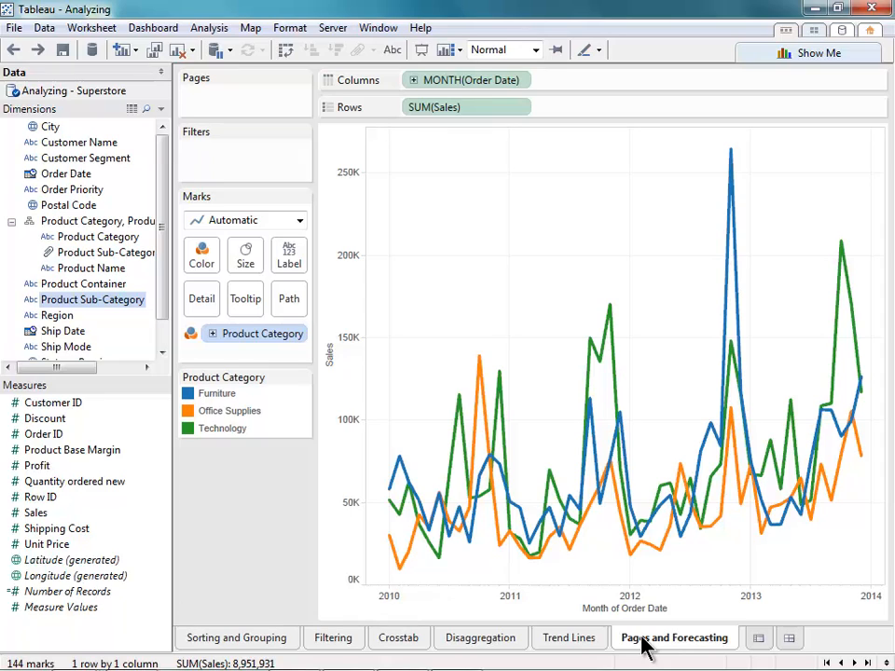
pyautogui.rightClick(145, 255)
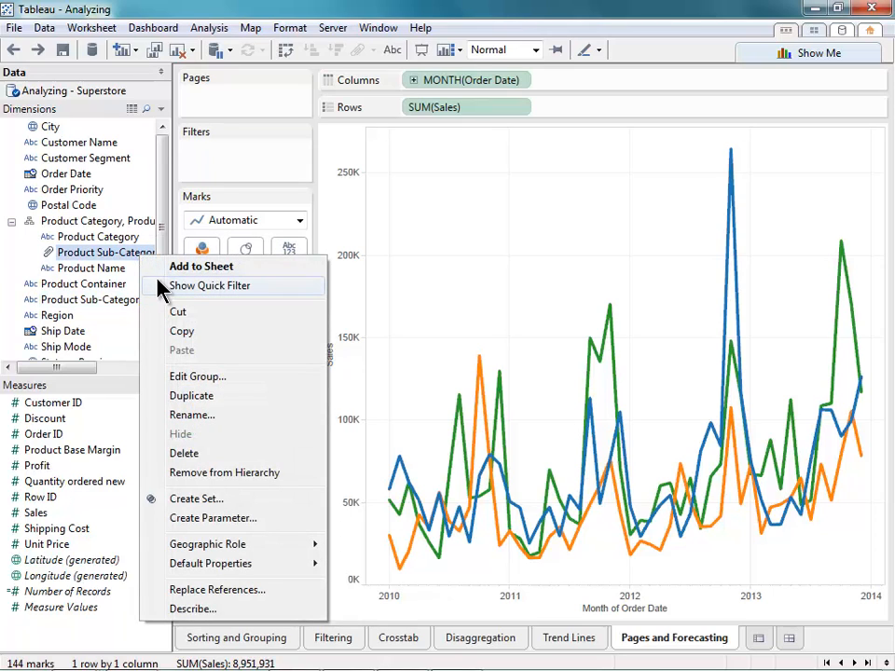
pyautogui.click(166, 287)
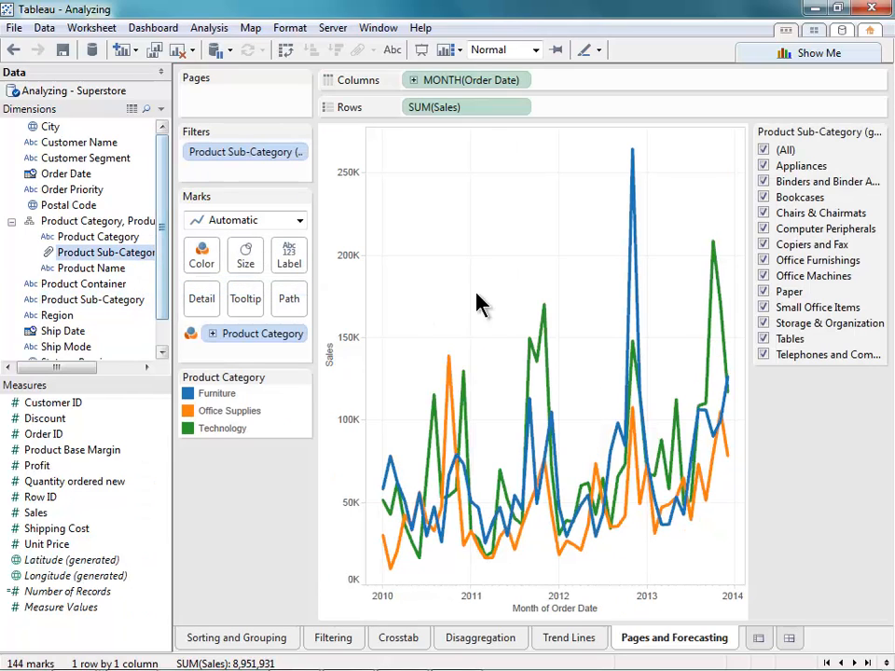
pyautogui.click(763, 150)
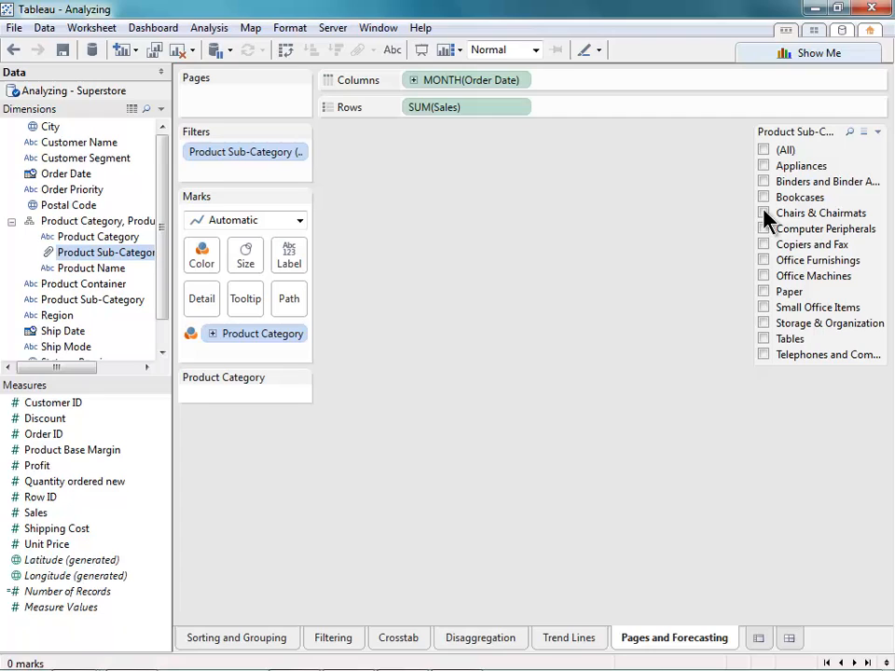
pyautogui.click(766, 275)
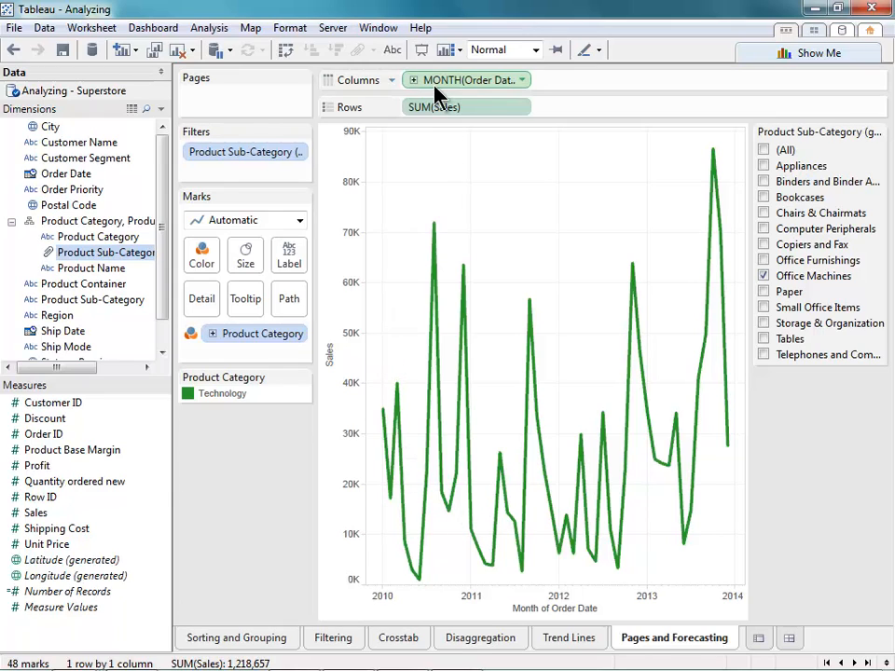
# Page the sales view by month of Order Date and change the mark type to Circle.
pyautogui.moveTo(410, 78); pyautogui.dragTo(250, 96)
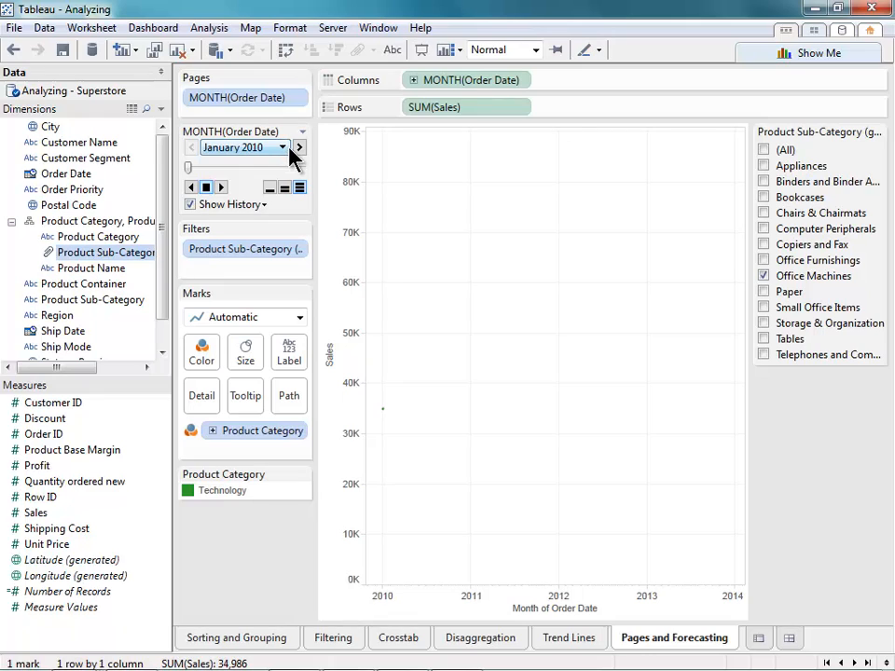
pyautogui.click(261, 317)
pyautogui.click(222, 433)
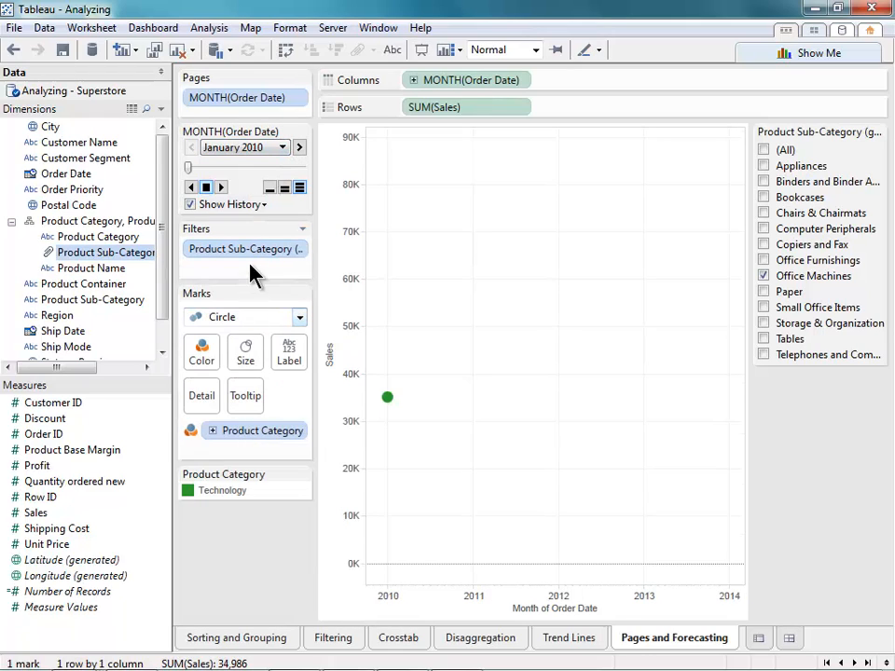
# Set the page history to show both marks and trails, and play the monthly pages forward.
pyautogui.click(260, 206)
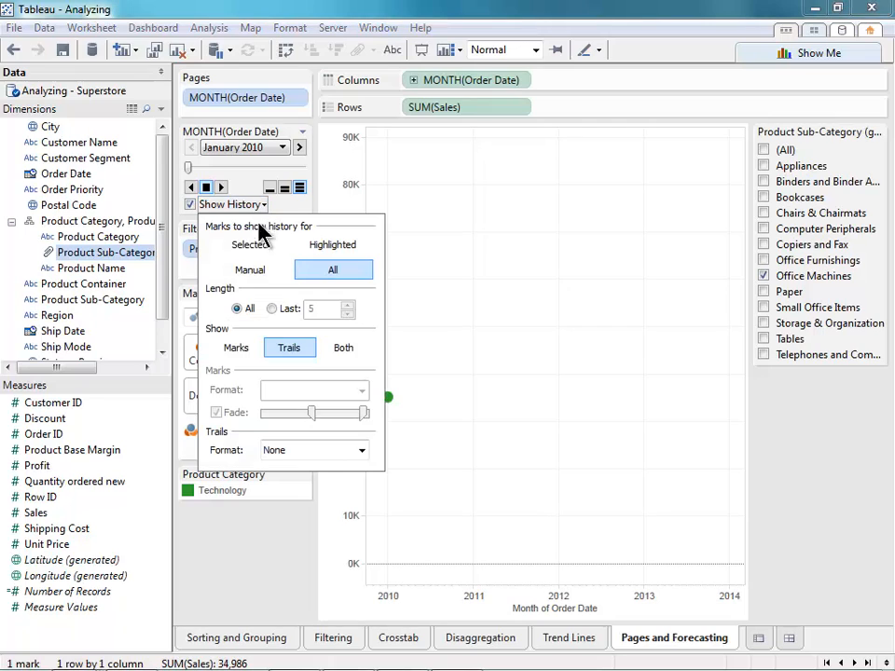
pyautogui.click(335, 352)
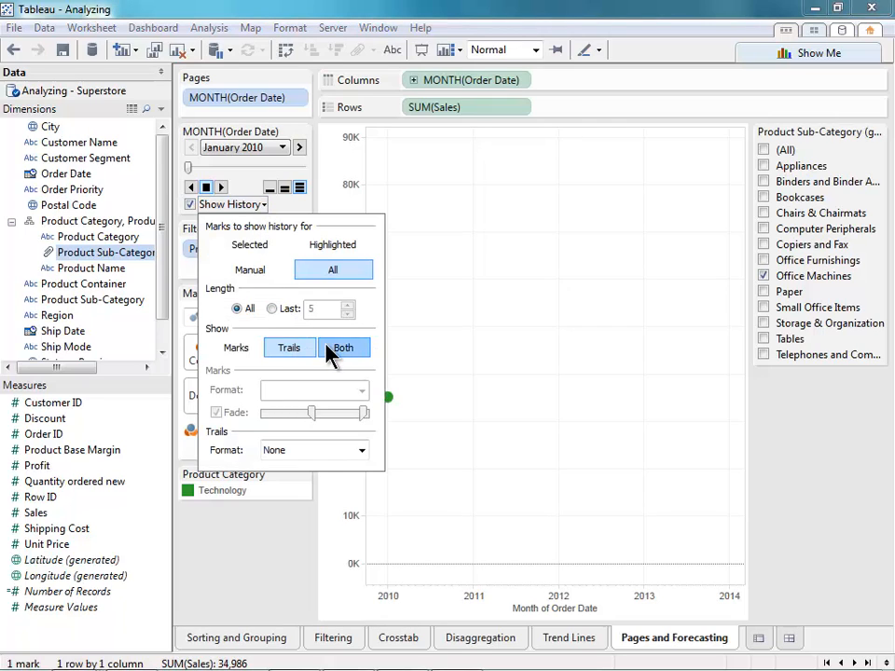
pyautogui.click(222, 187)
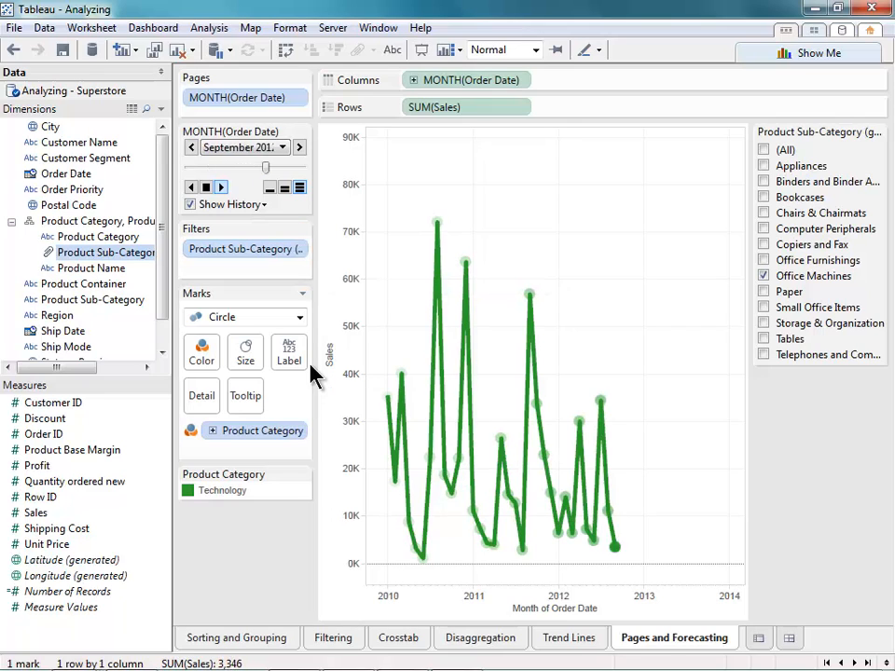
# Show a forecast on the monthly Office Machines sales view.
pyautogui.rightClick(556, 292)
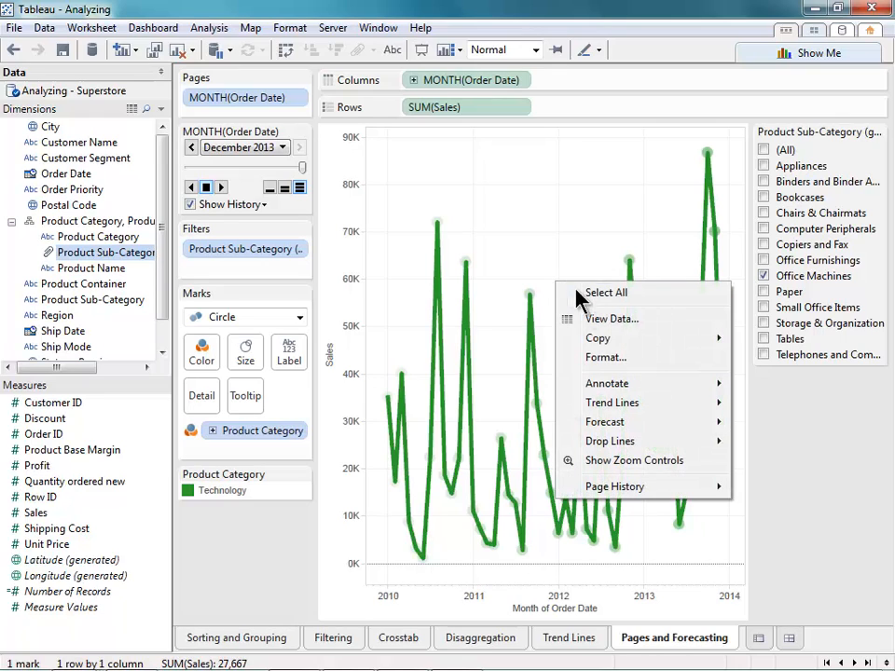
pyautogui.moveTo(598, 428)
pyautogui.click(766, 425)
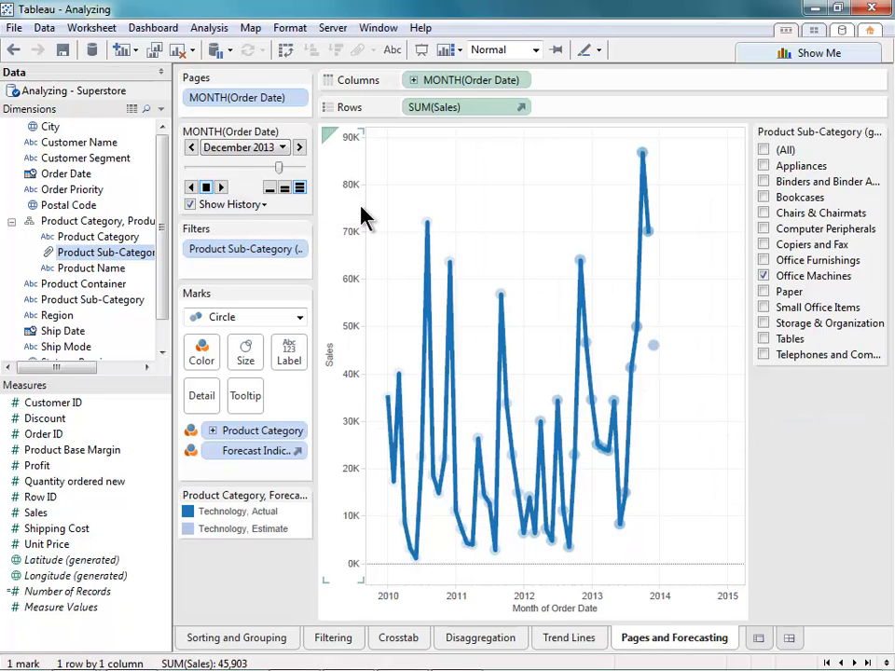
# Set the forecast to ignore the last 3 months with the Season only model, and play the pages forward through December 2014.
pyautogui.rightClick(404, 216)
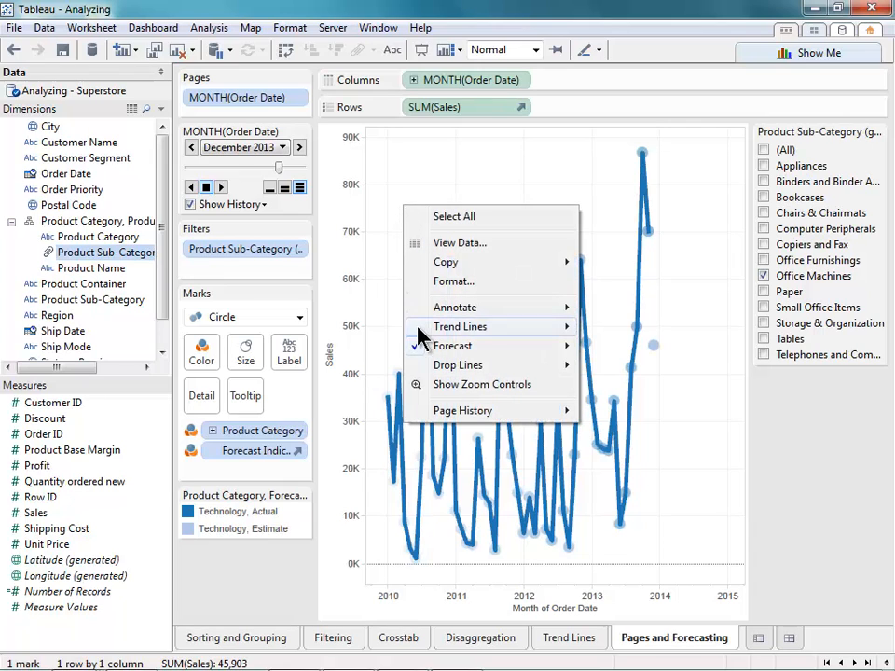
pyautogui.moveTo(452, 346)
pyautogui.click(616, 366)
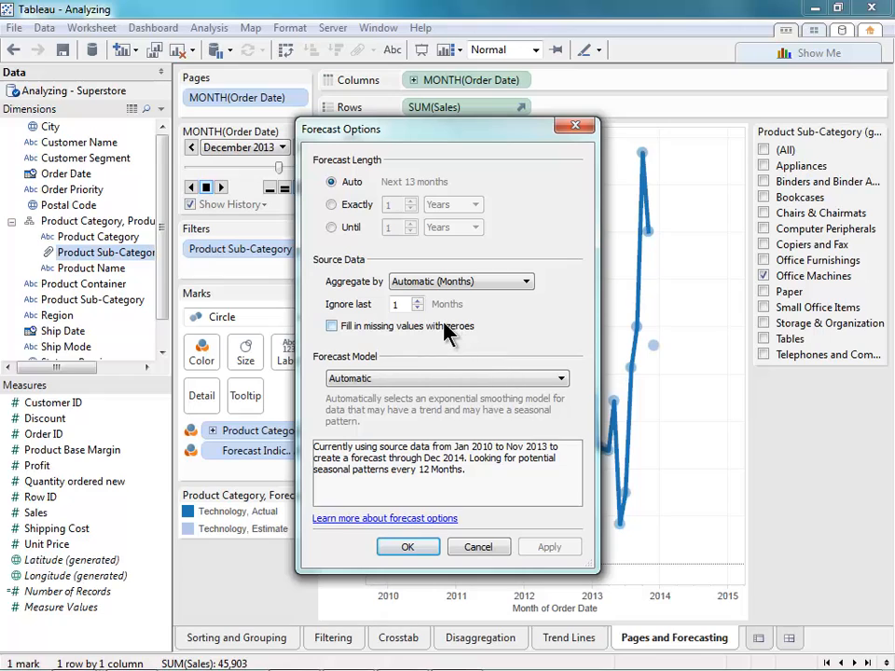
pyautogui.click(416, 302)
pyautogui.click(416, 302)
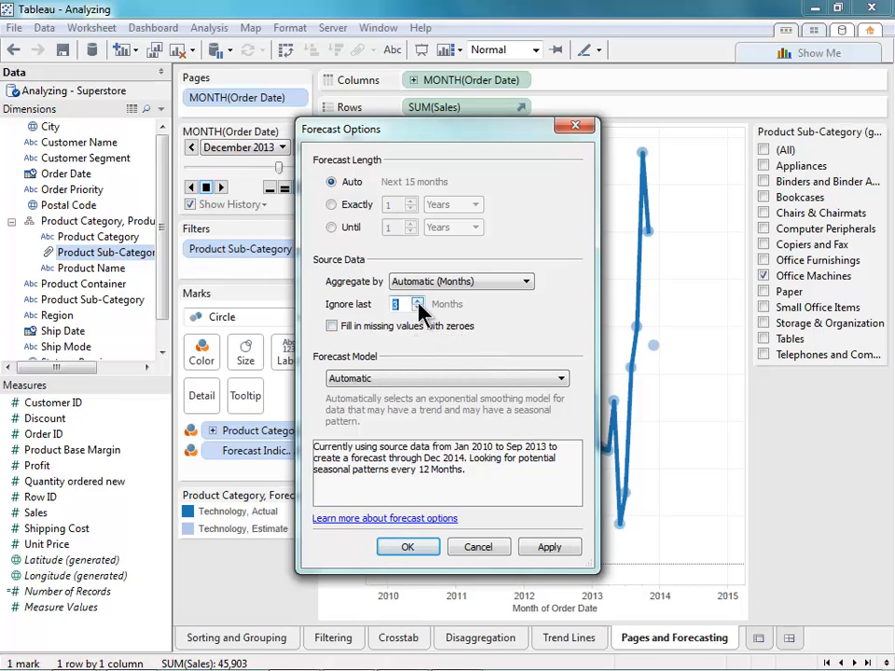
pyautogui.click(418, 378)
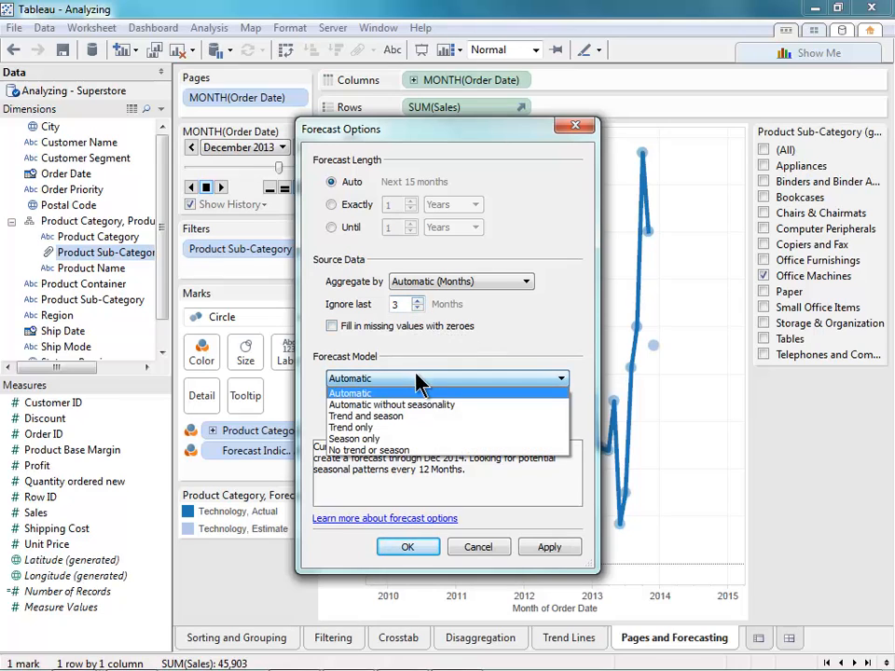
pyautogui.click(419, 445)
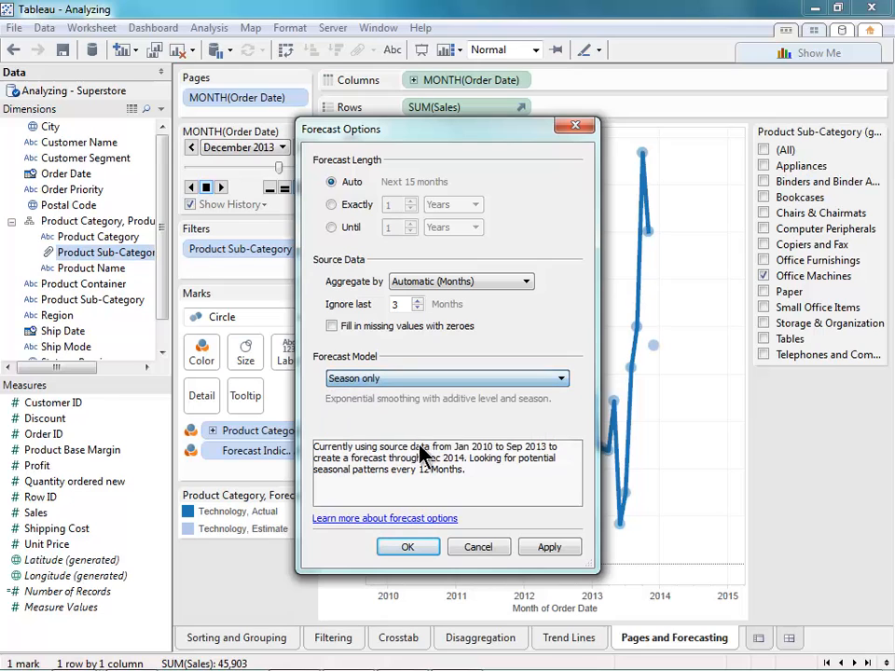
pyautogui.click(410, 546)
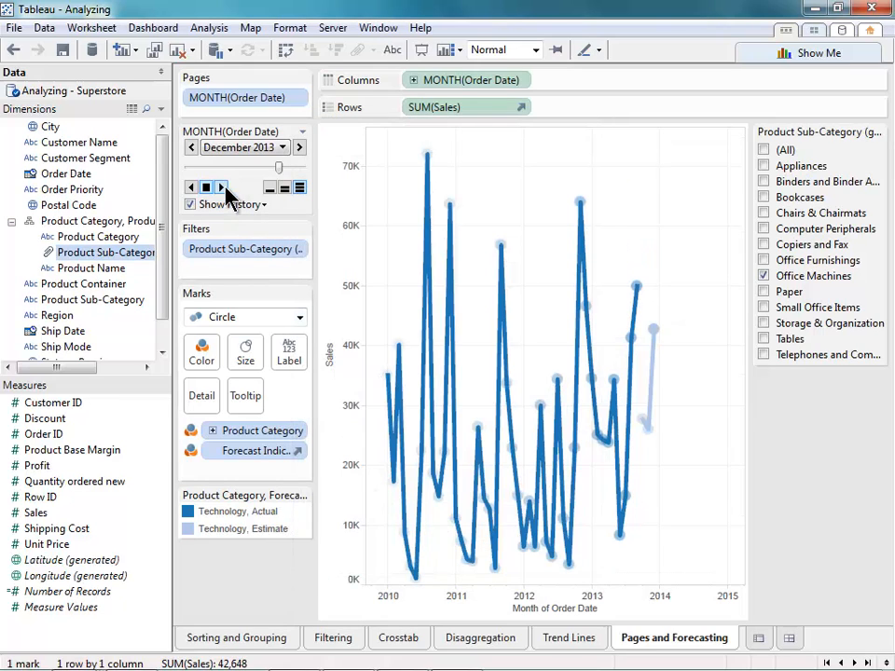
pyautogui.click(222, 188)
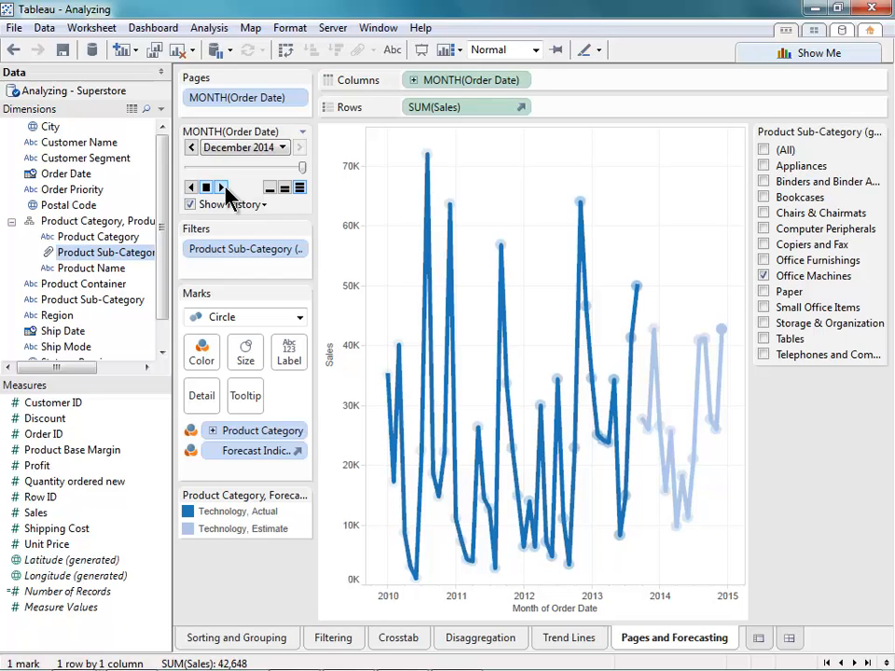
# Open the forecast description, review its summary and model details, and close it.
pyautogui.rightClick(665, 631)
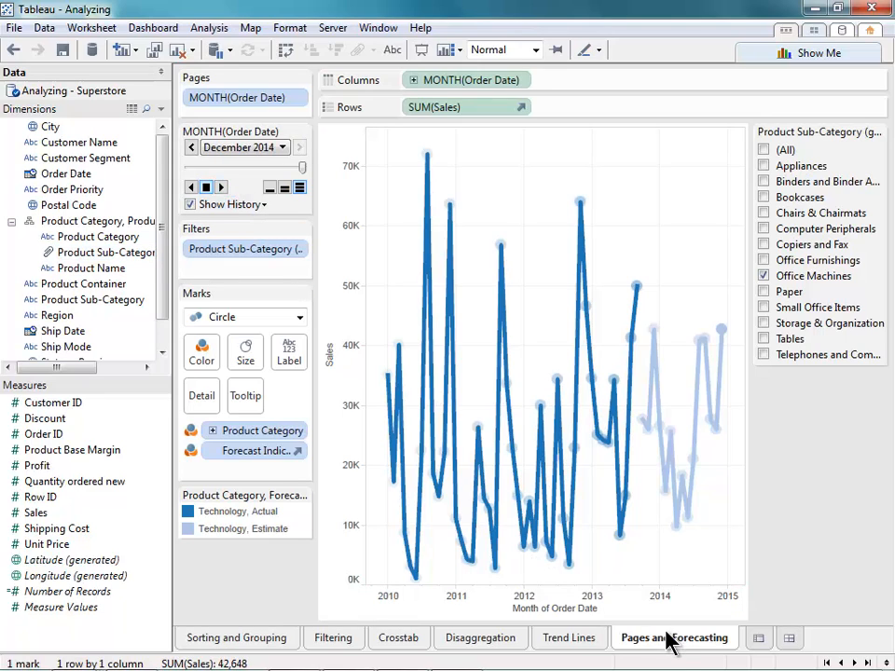
pyautogui.rightClick(675, 580)
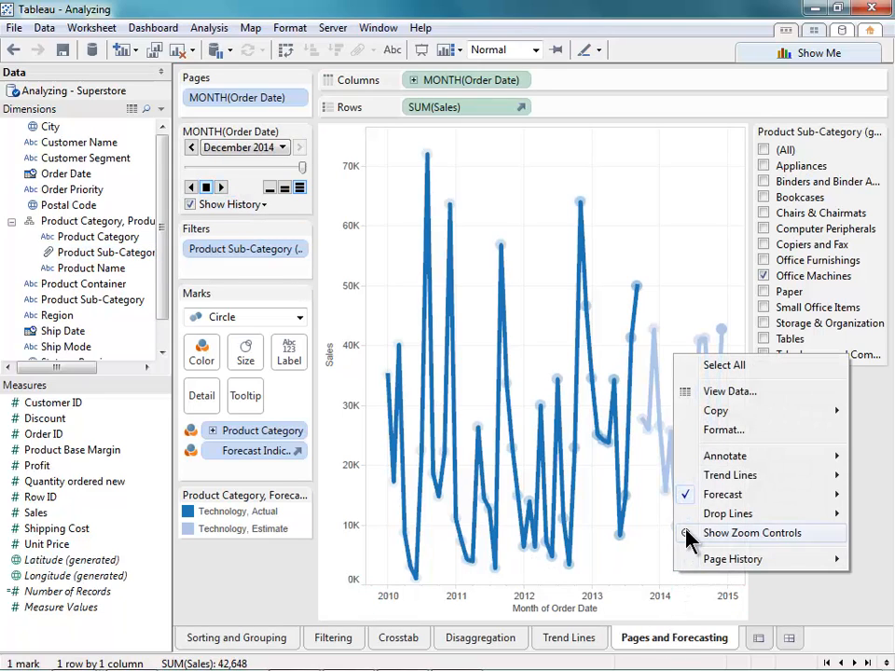
pyautogui.moveTo(698, 496)
pyautogui.click(626, 537)
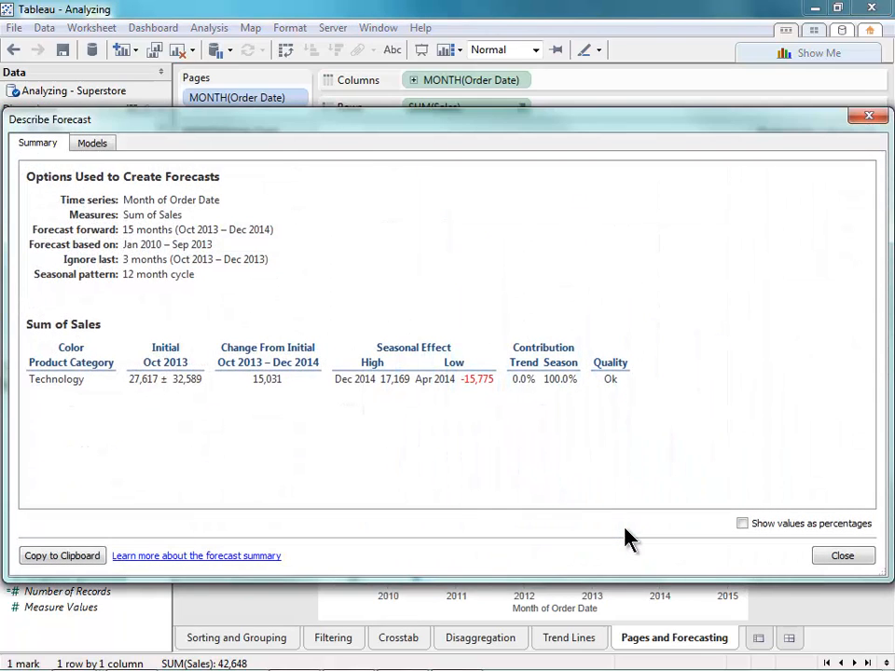
pyautogui.click(104, 144)
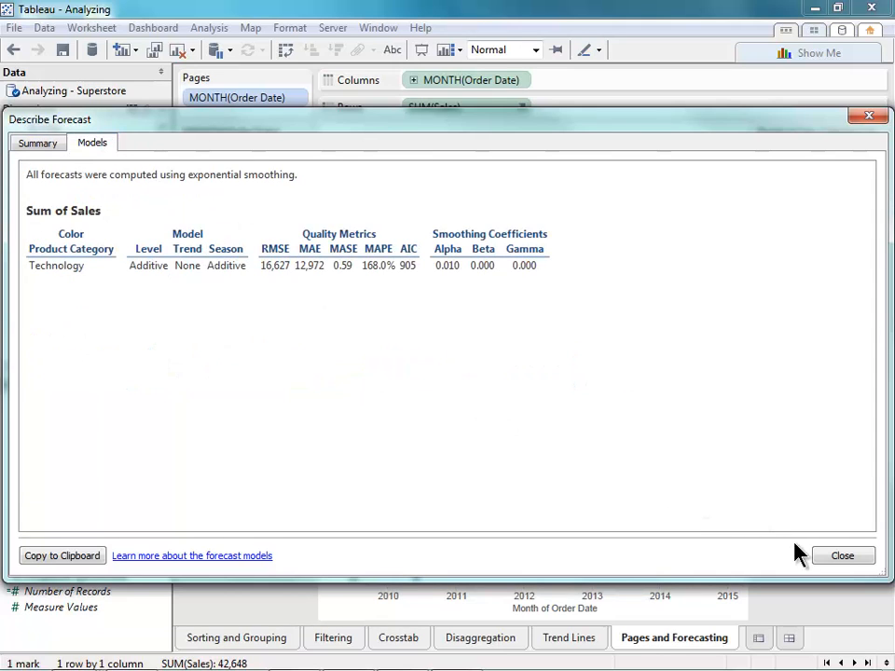
pyautogui.click(824, 557)
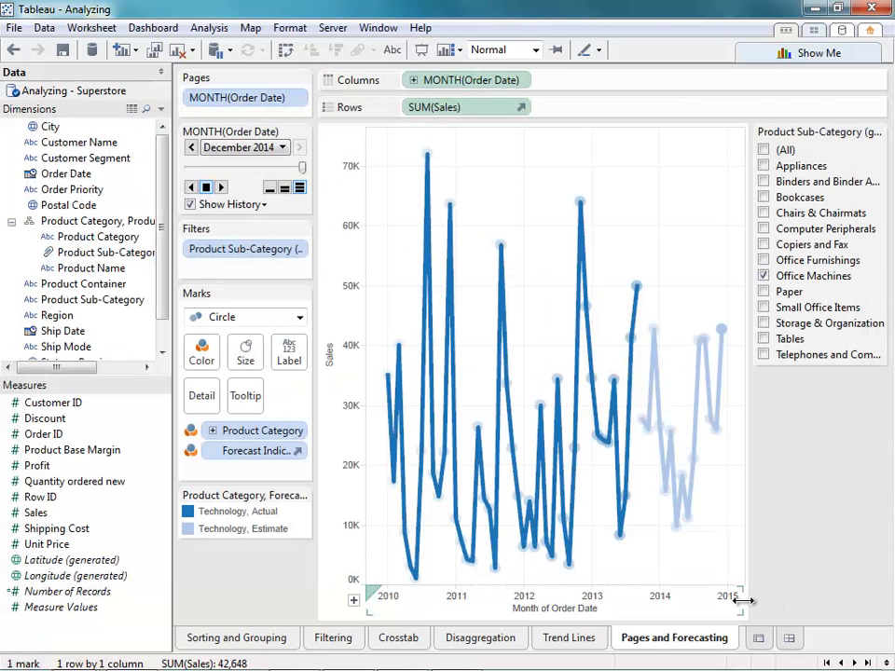